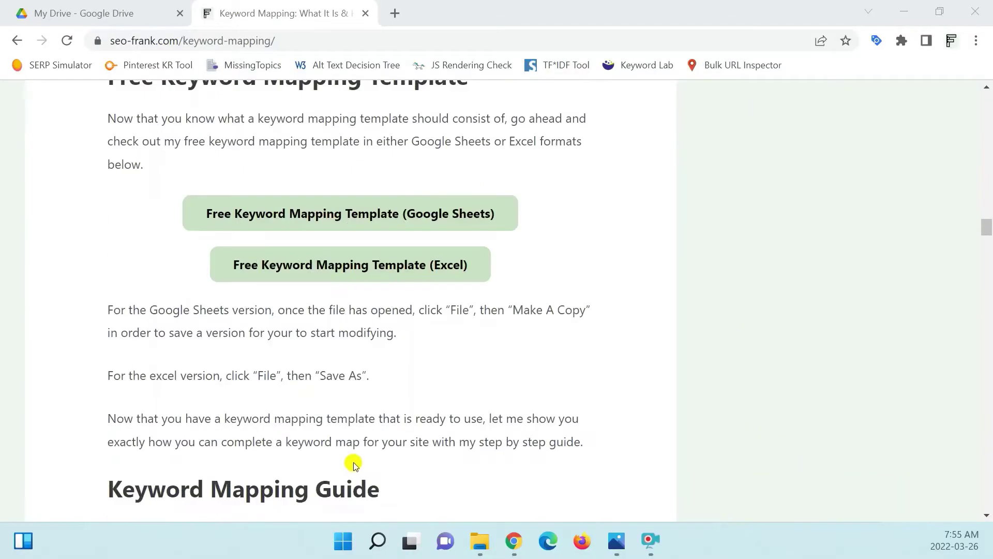
Step: Open the Google Sheets version of the free keyword mapping template and bring up its Keyword Map sheet
scroll(372, 210, up, 3)
click(389, 371)
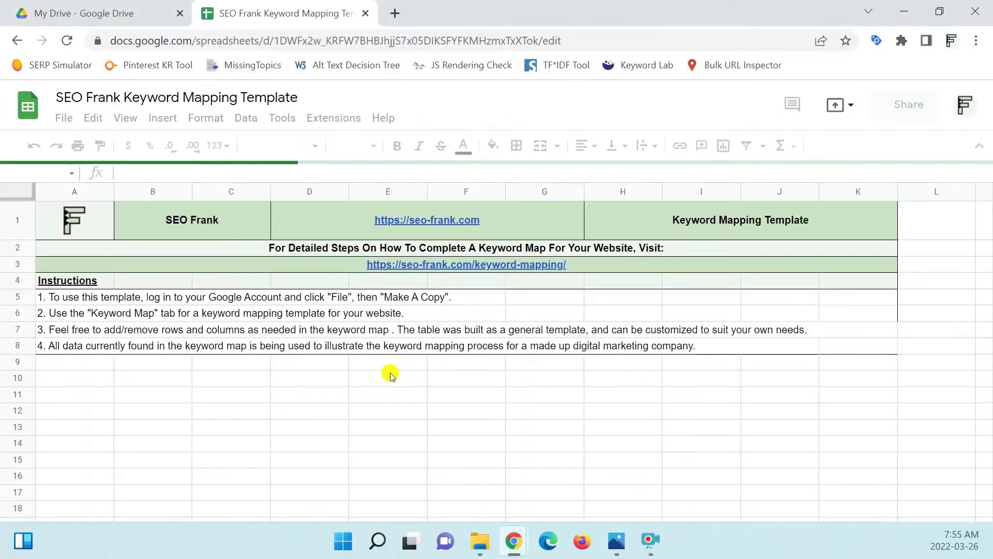
click(239, 507)
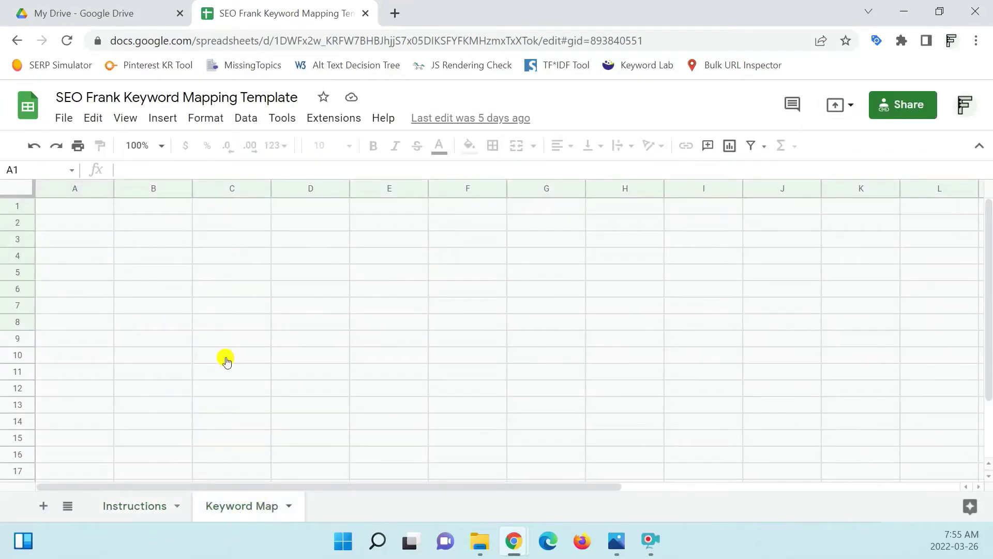
drag(391, 485, 508, 484)
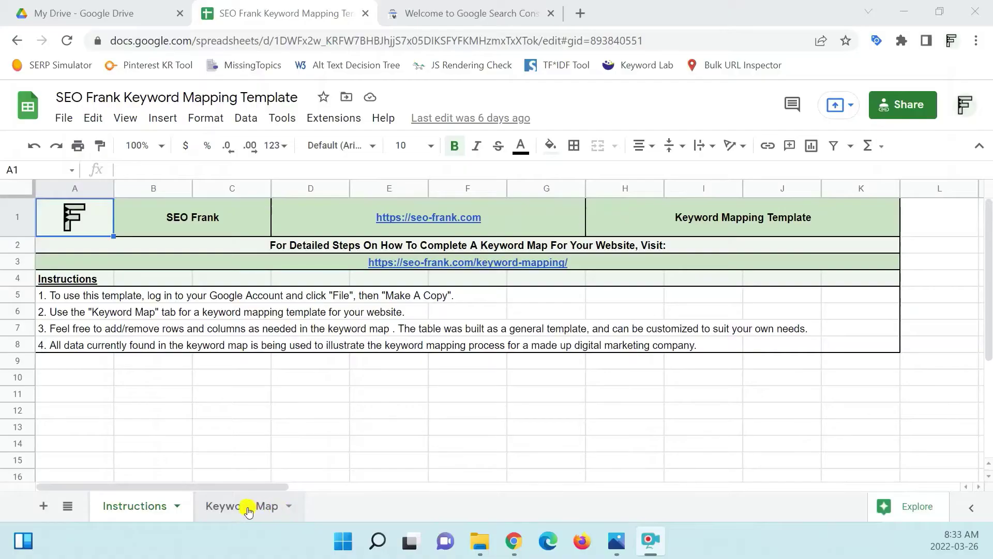
Step: Look over the rows and columns of the template's Keyword Map sheet
click(247, 507)
scroll(250, 381, down, 4)
scroll(259, 385, up, 4)
drag(391, 489, 364, 484)
Step: Switch to Google Search Console and open the seo-frank.com property
click(468, 13)
click(28, 105)
click(67, 157)
click(64, 193)
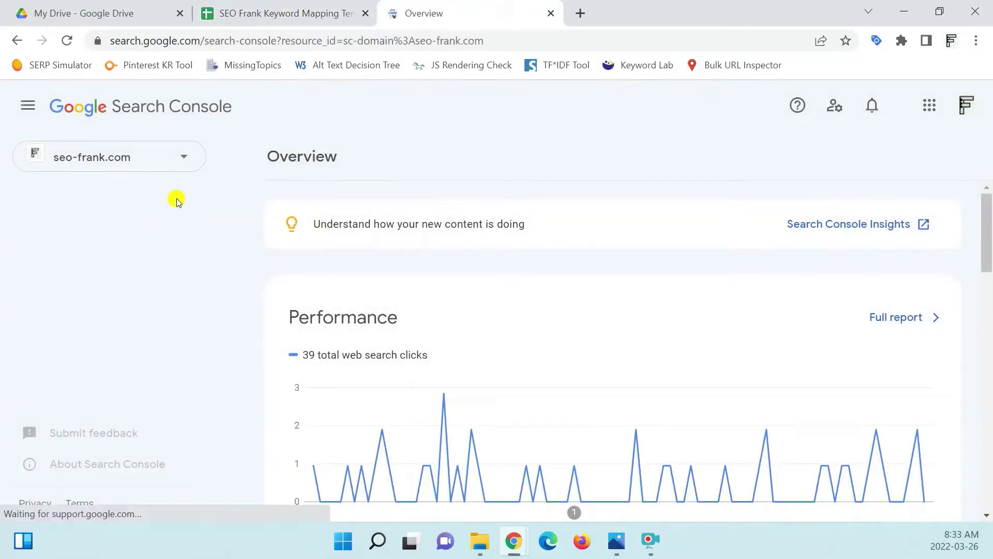
Step: Set the Performance report's date range to the last 16 months and export the report to Google Sheets
click(117, 231)
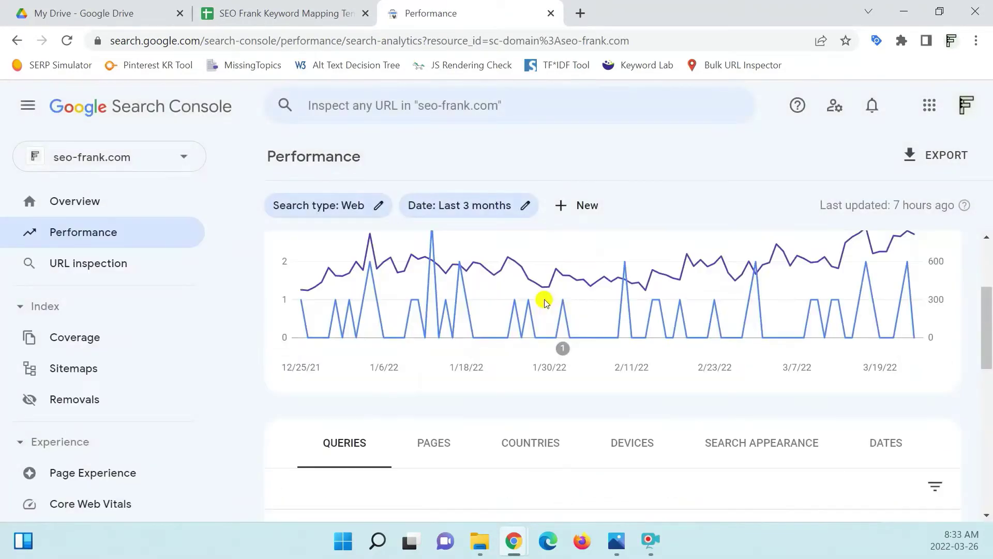
click(525, 209)
click(129, 384)
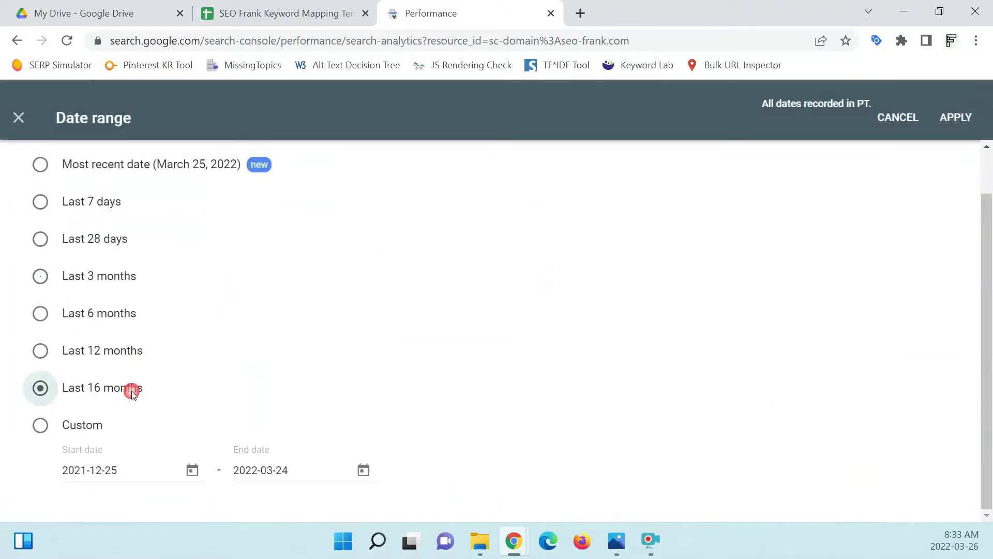
click(924, 124)
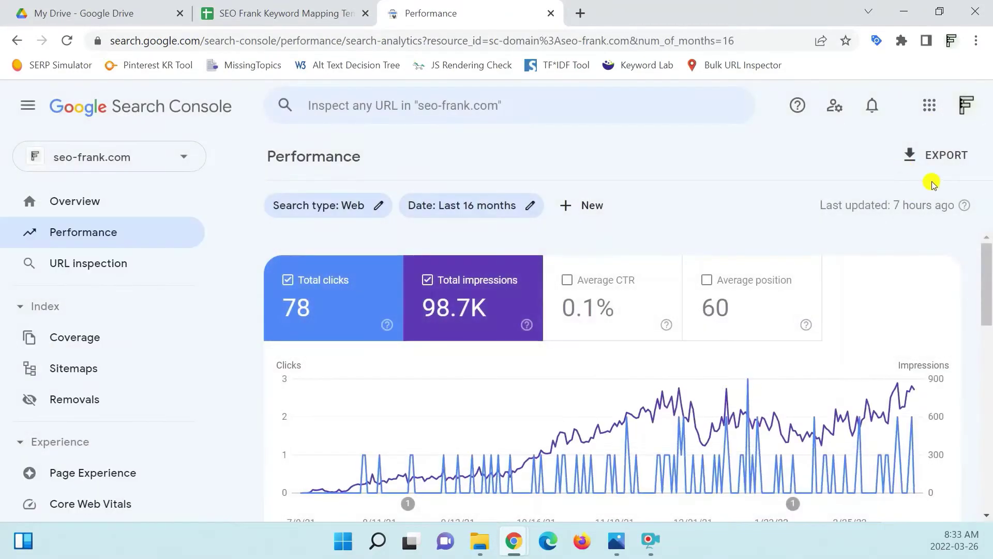
click(943, 154)
click(917, 195)
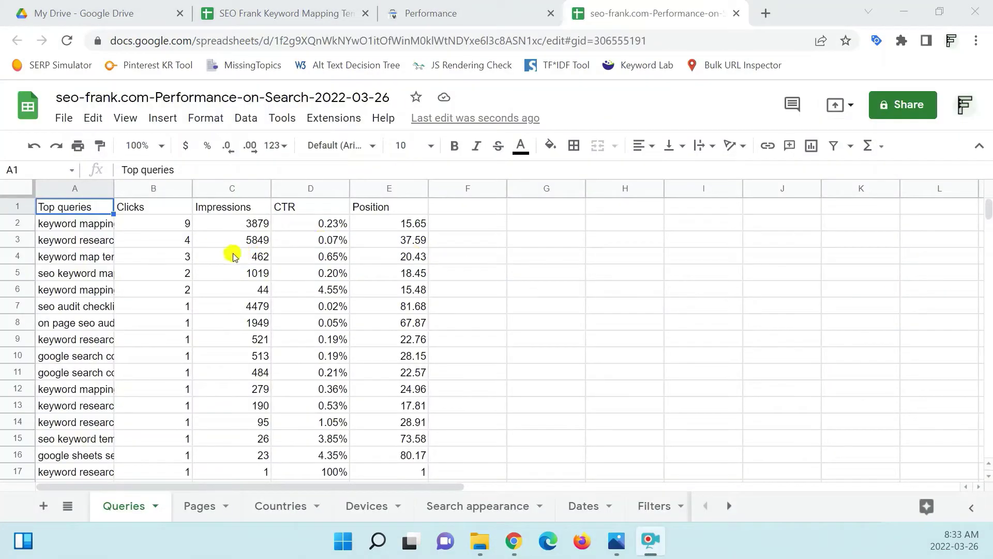
Step: Examine the exported top queries along with their clicks and impressions
scroll(153, 248, down, 1)
scroll(153, 248, down, 2)
scroll(106, 228, up, 3)
click(49, 224)
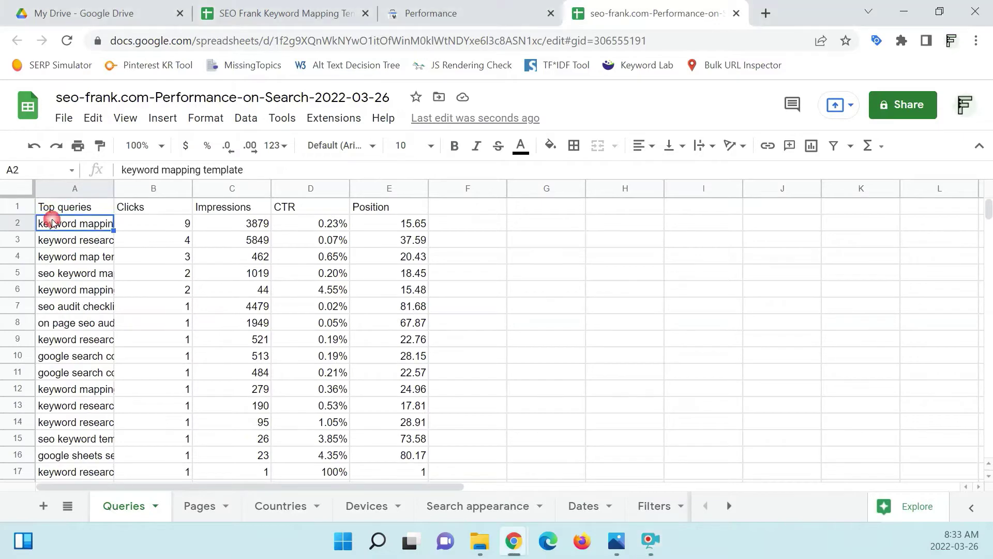
key(Right)
key(Right)
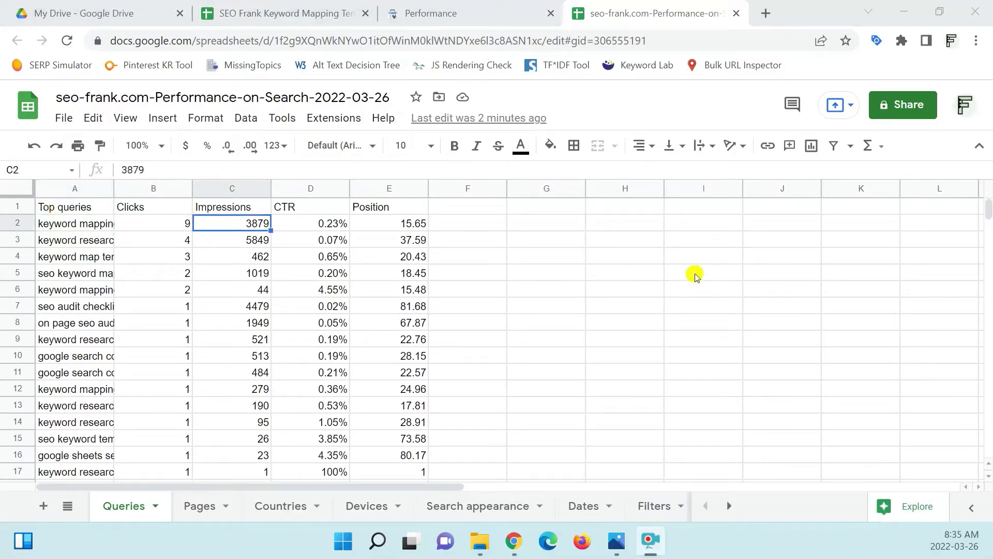
scroll(429, 292, down, 4)
scroll(291, 330, up, 4)
click(75, 239)
Step: Return to the keyword mapping template and review the example rows for the home page and email marketing services page
click(290, 11)
scroll(228, 373, down, 5)
scroll(216, 370, up, 5)
drag(437, 486, 389, 477)
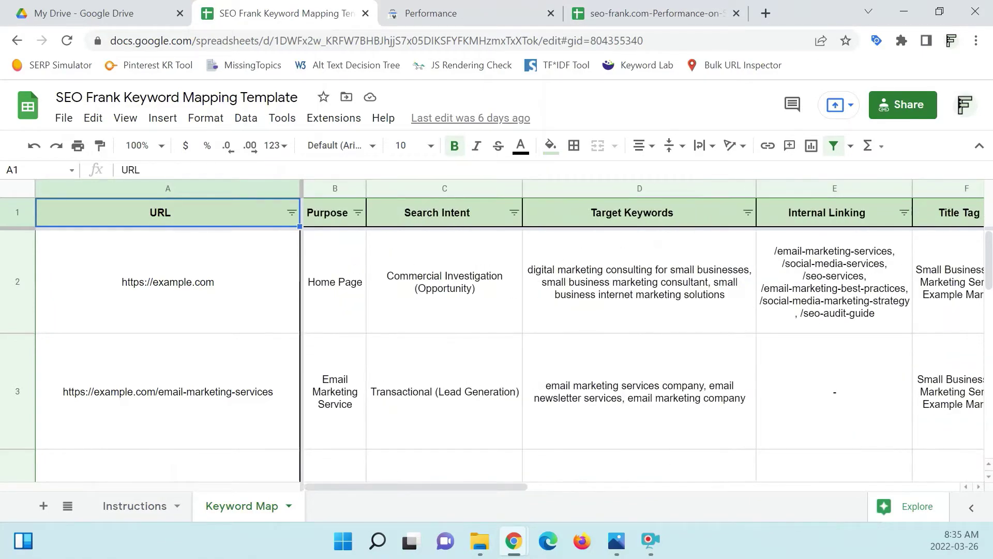
click(567, 300)
drag(179, 336, 179, 326)
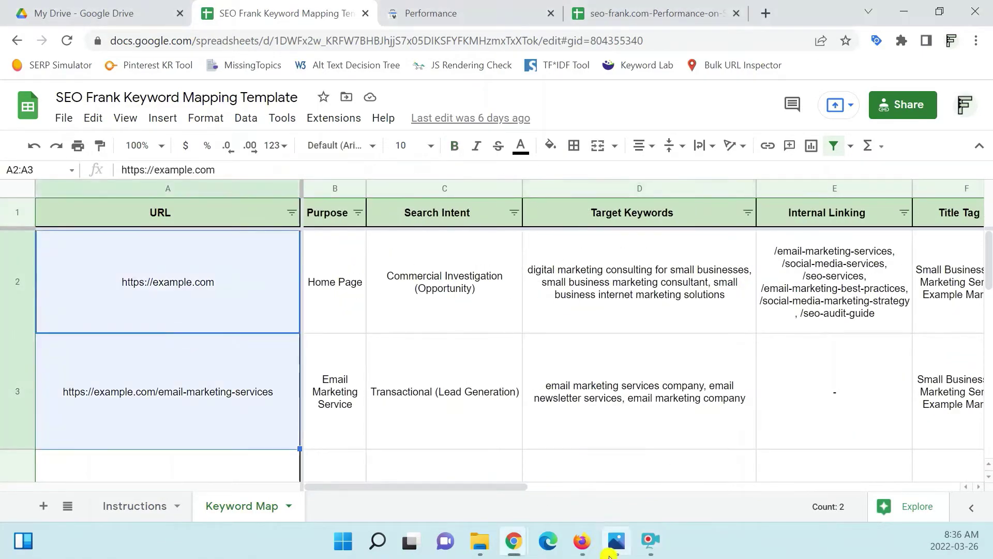
Step: Switch to Firefox and look through the Google search results for "email marketing services company"
click(582, 541)
scroll(373, 288, down, 6)
scroll(372, 282, down, 8)
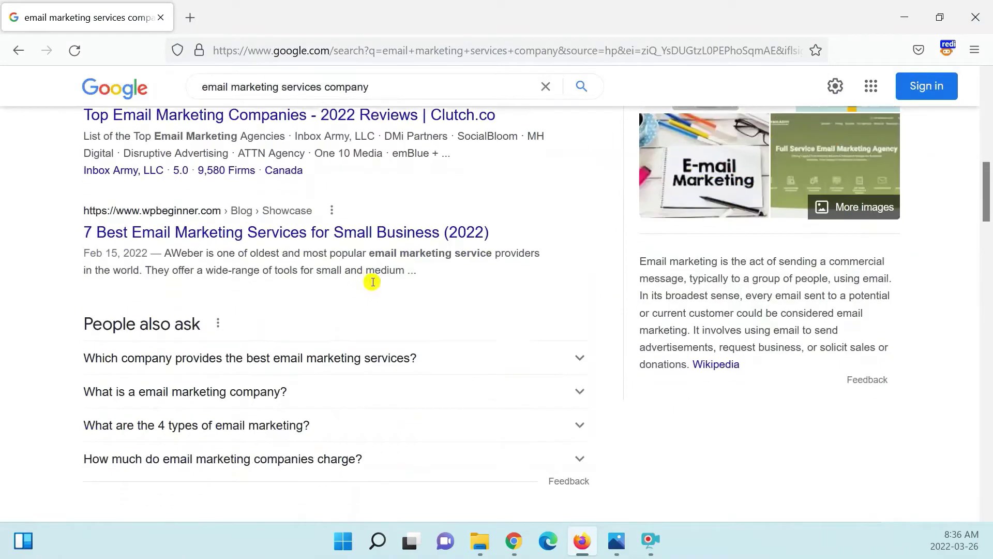
scroll(373, 282, up, 14)
click(190, 17)
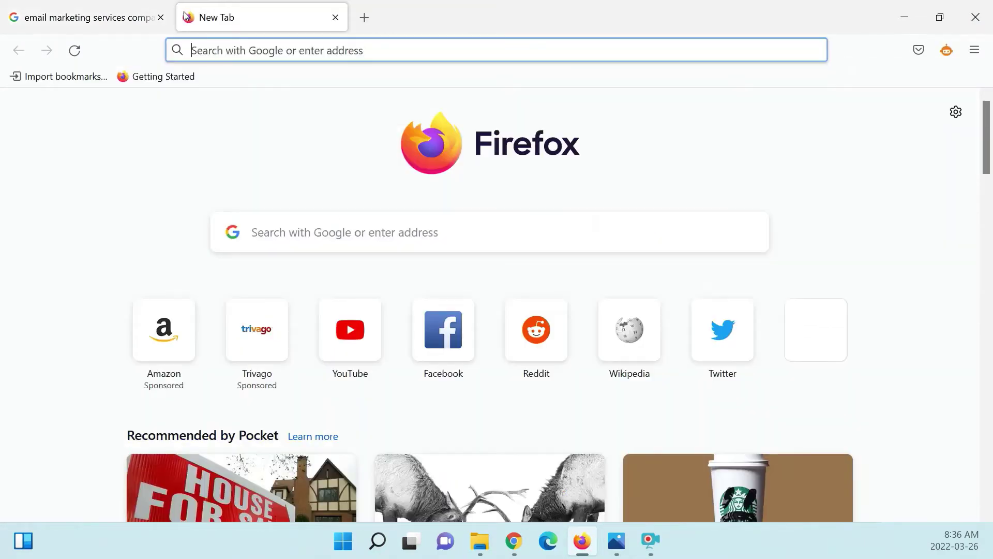
click(904, 17)
Step: Back in the keyword map, inspect the target keywords listed for the email marketing services page
key(Right)
key(Right)
key(Right)
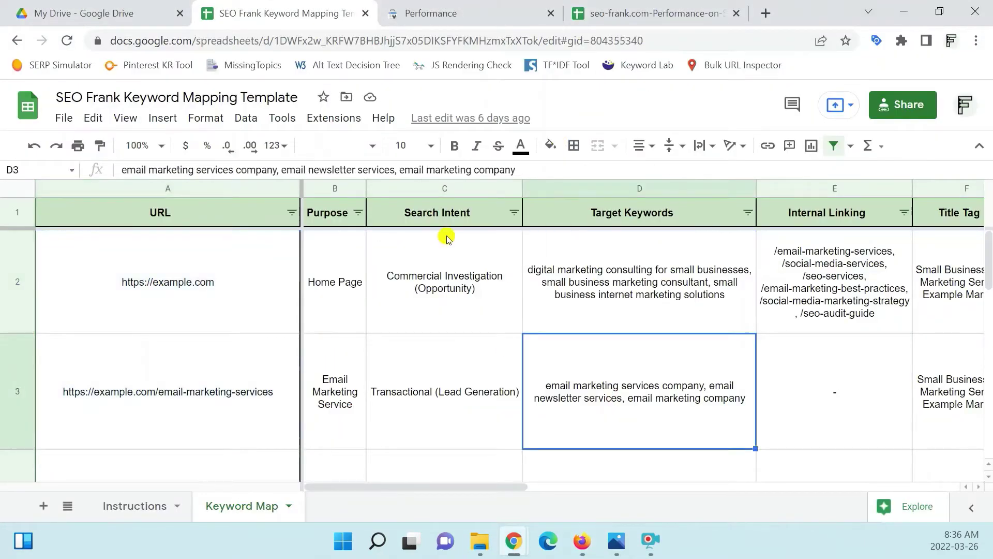
click(399, 170)
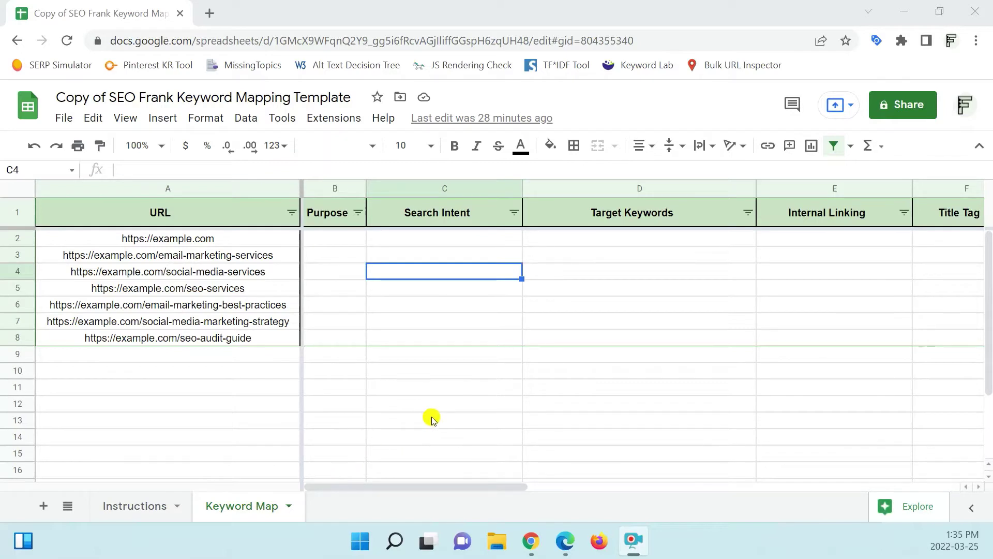
Step: Examine the page URLs listed in cells A2 to A8 of the copied keyword map
click(435, 374)
click(446, 287)
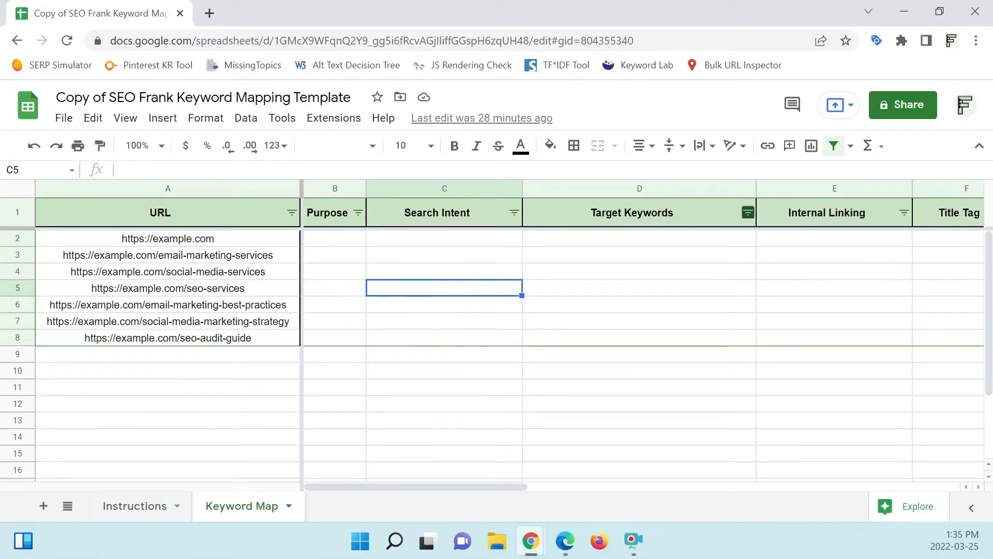
click(206, 288)
click(214, 241)
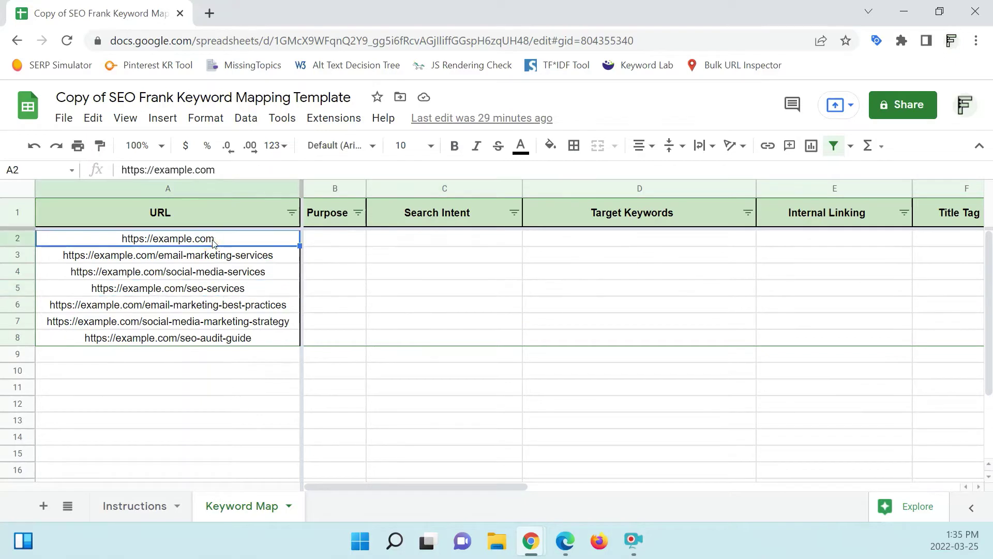
click(216, 217)
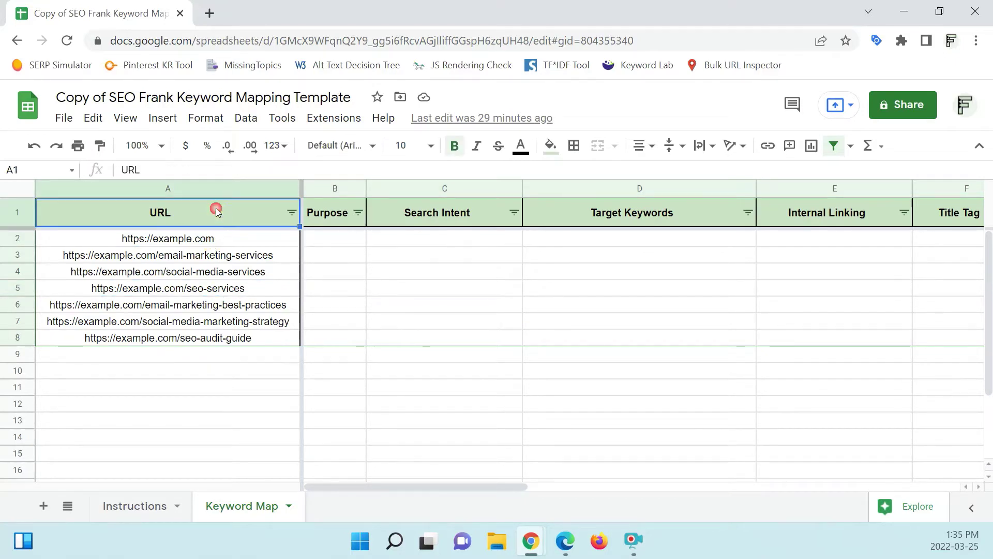
drag(217, 239, 219, 337)
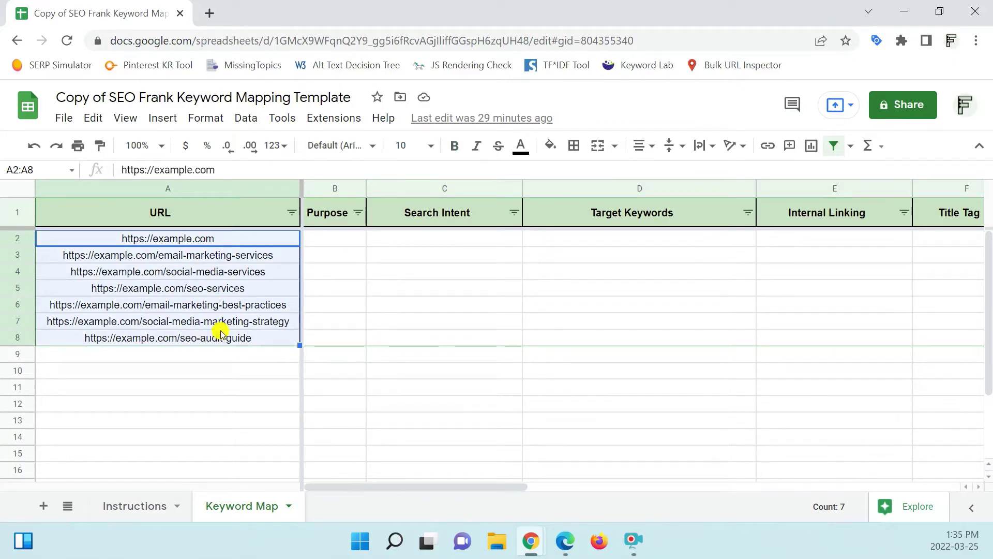
click(276, 306)
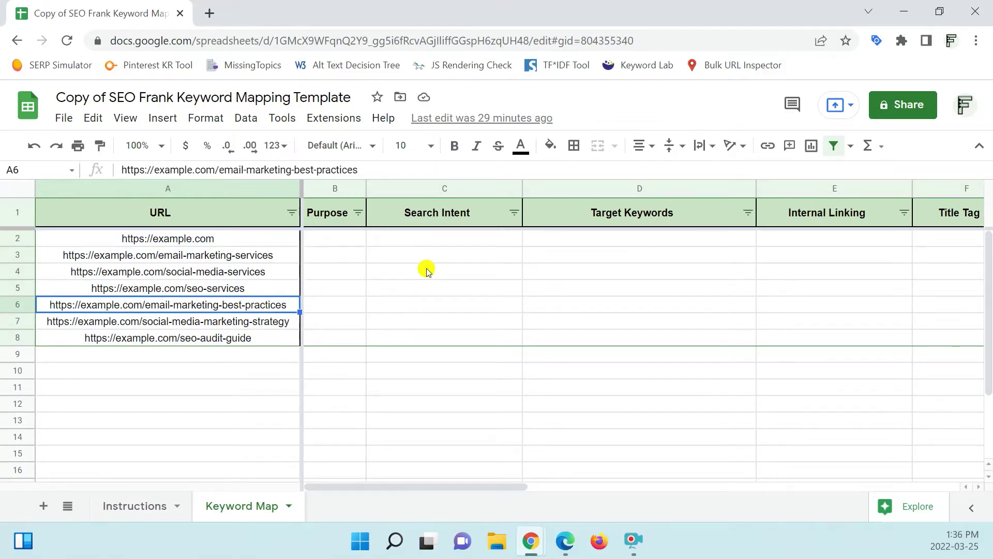
click(382, 294)
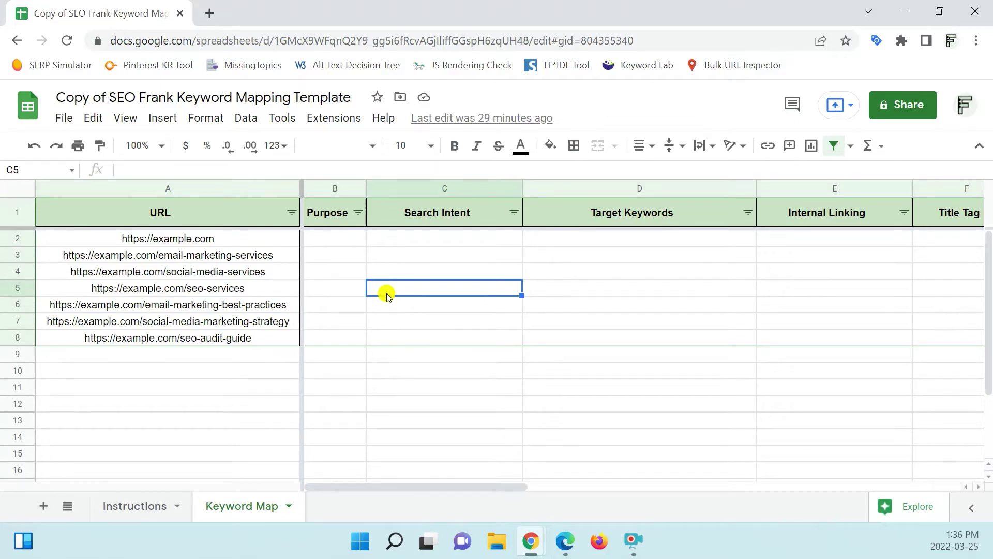
click(424, 266)
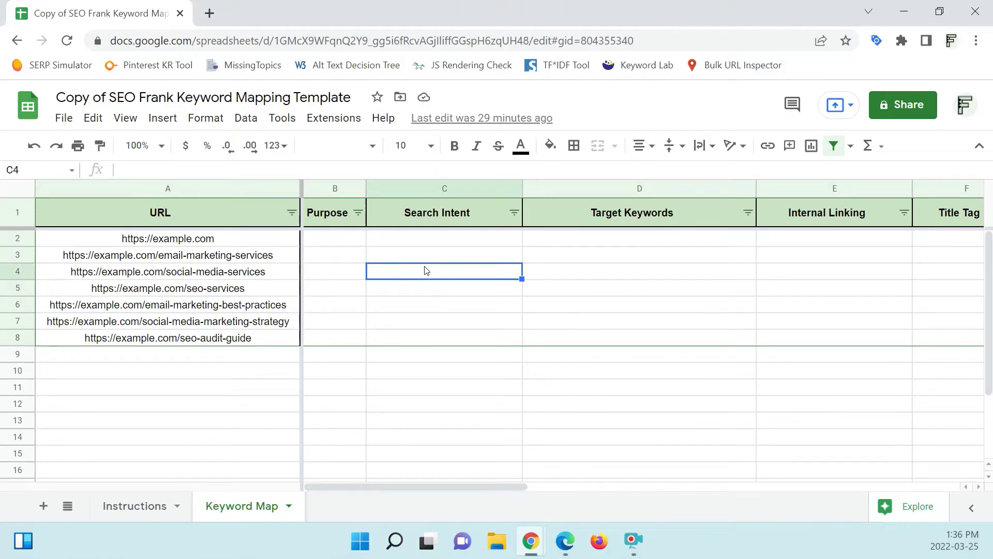
drag(197, 239, 197, 339)
click(195, 334)
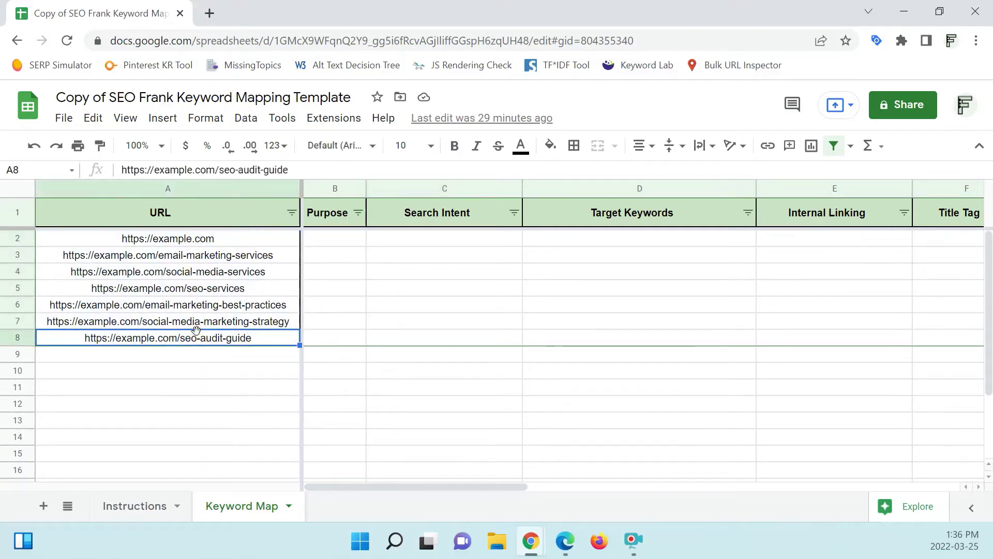
click(206, 286)
drag(228, 238, 226, 339)
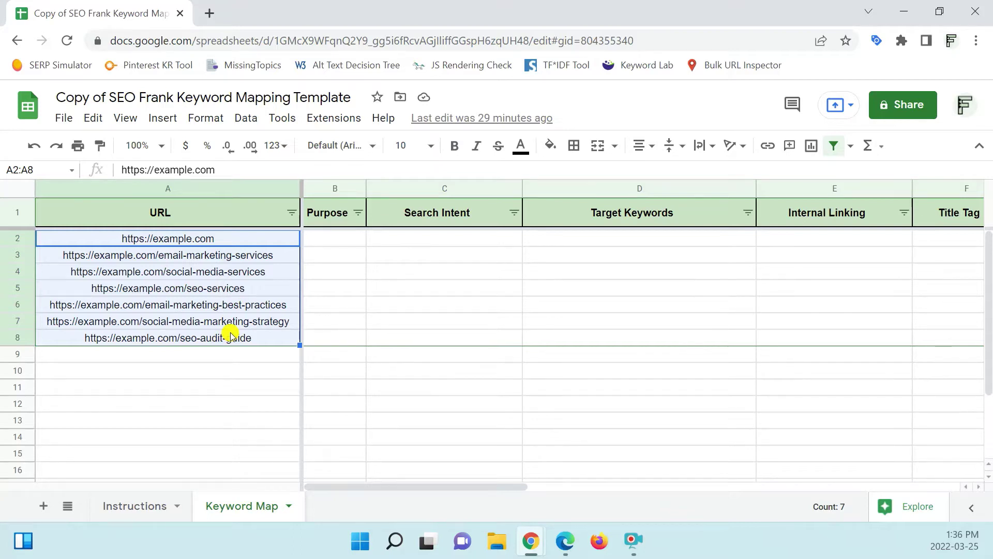
click(236, 327)
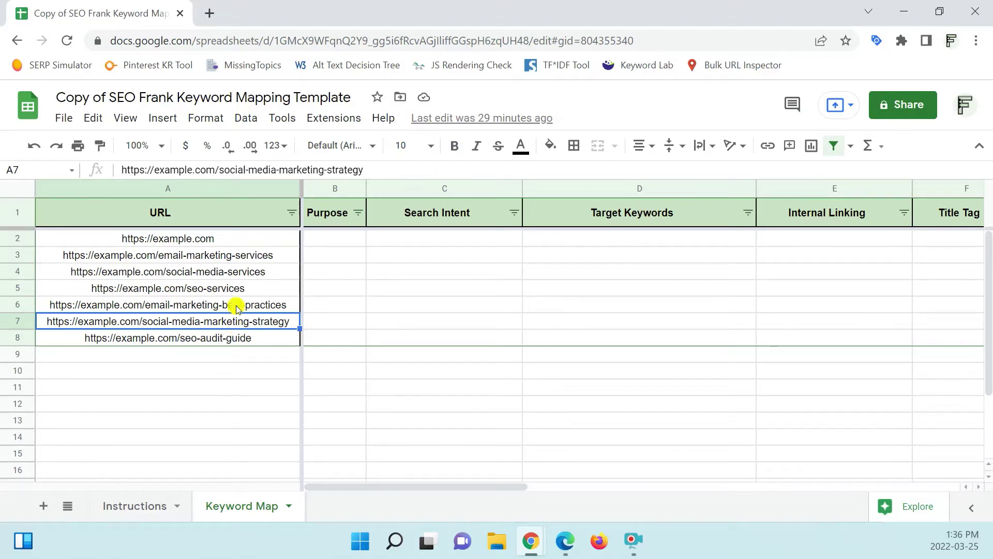
drag(233, 239, 222, 323)
drag(207, 418, 206, 414)
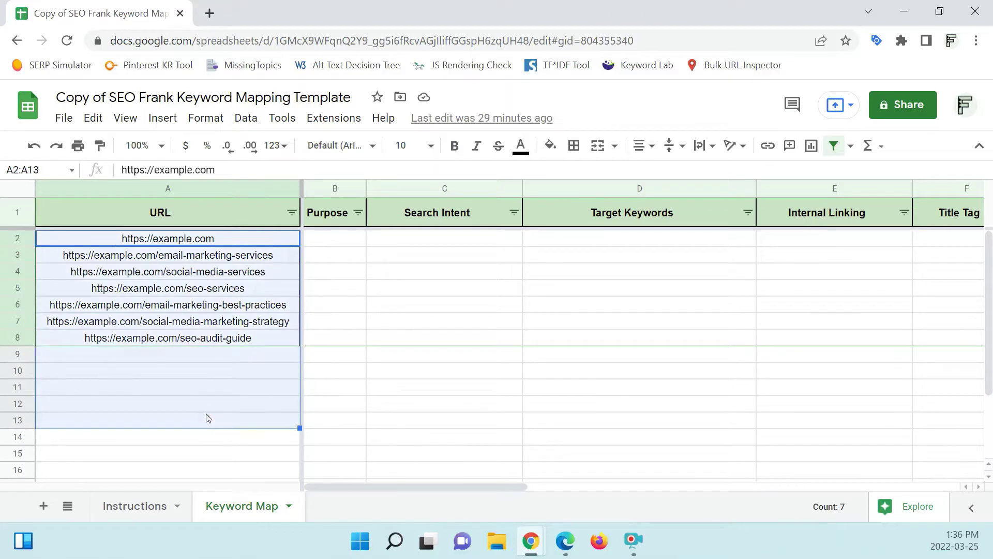
click(210, 389)
click(235, 288)
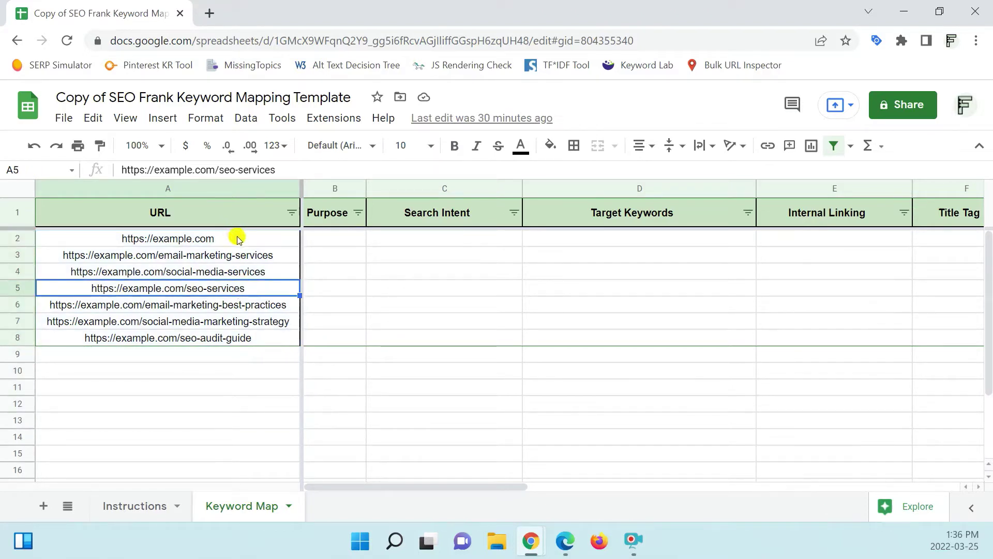
drag(237, 238, 246, 344)
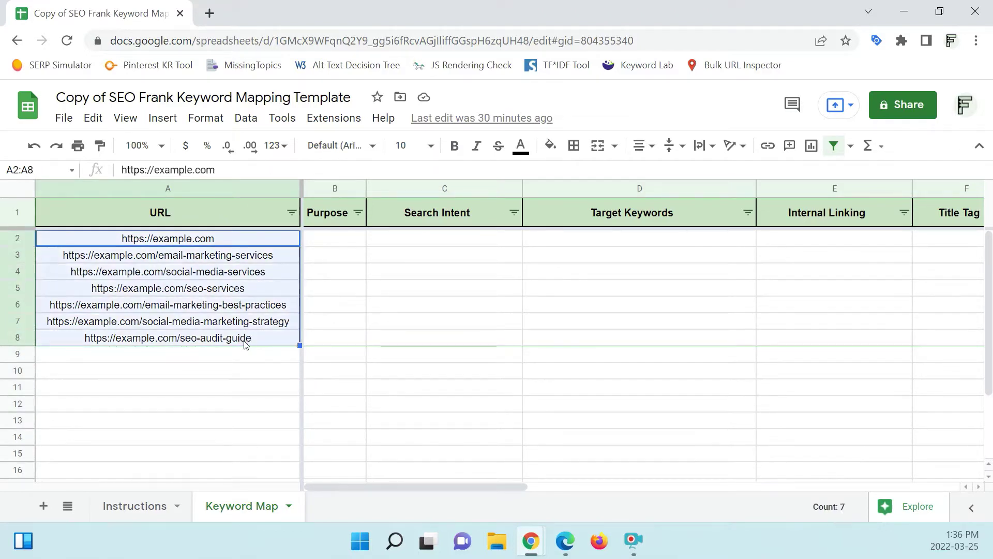
click(196, 285)
Step: Go through the home page, service page and guide URLs one by one to consider each page's purpose
click(220, 239)
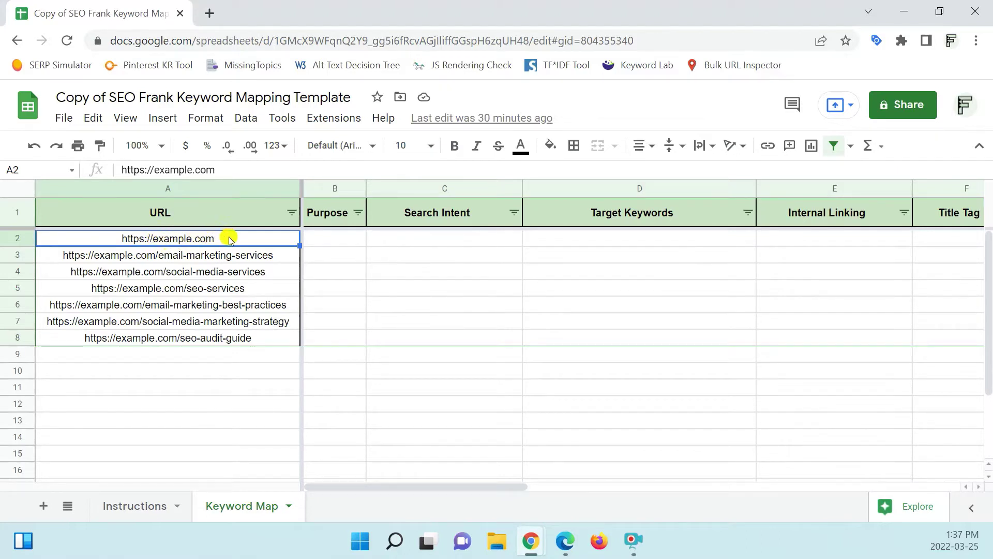
click(230, 255)
click(250, 243)
click(324, 241)
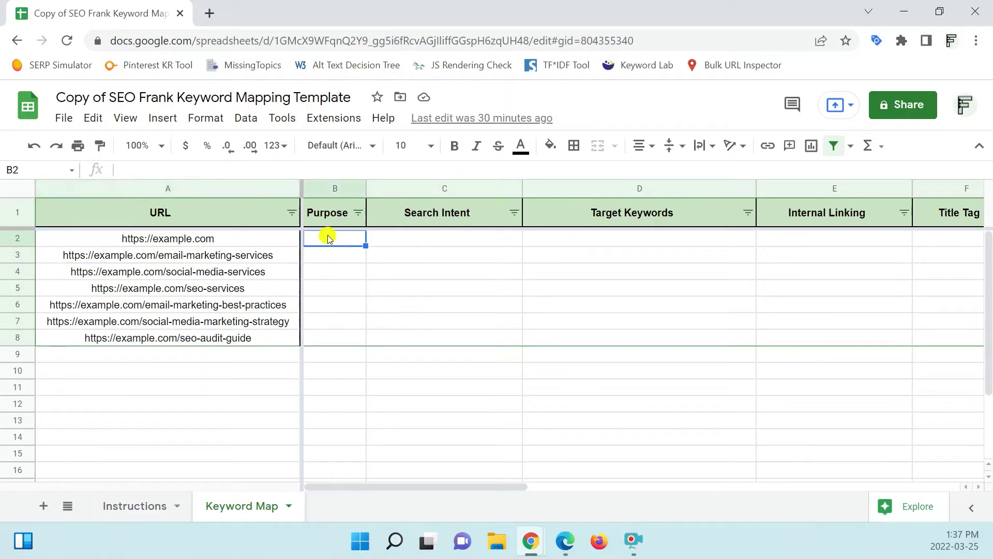
click(249, 257)
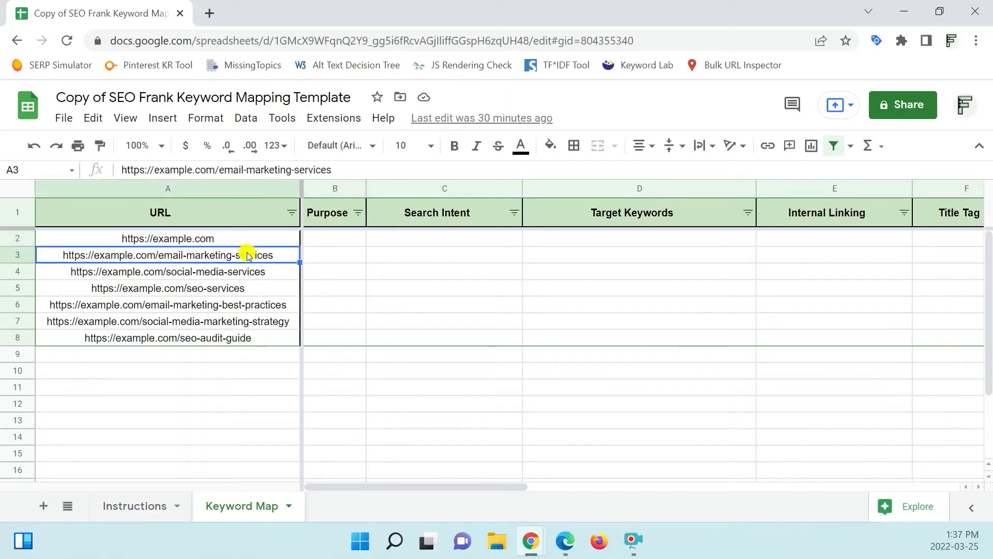
click(244, 271)
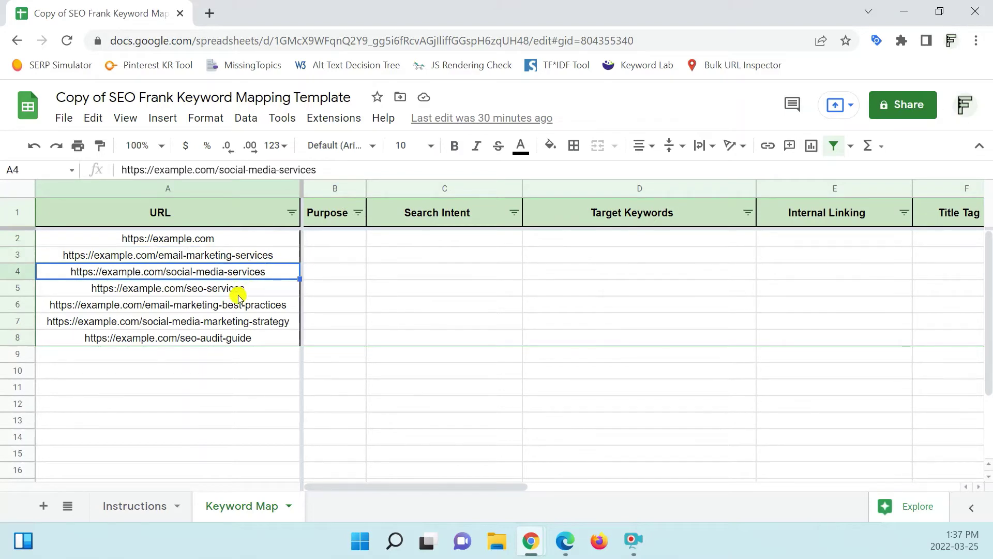
click(240, 288)
drag(247, 261, 240, 344)
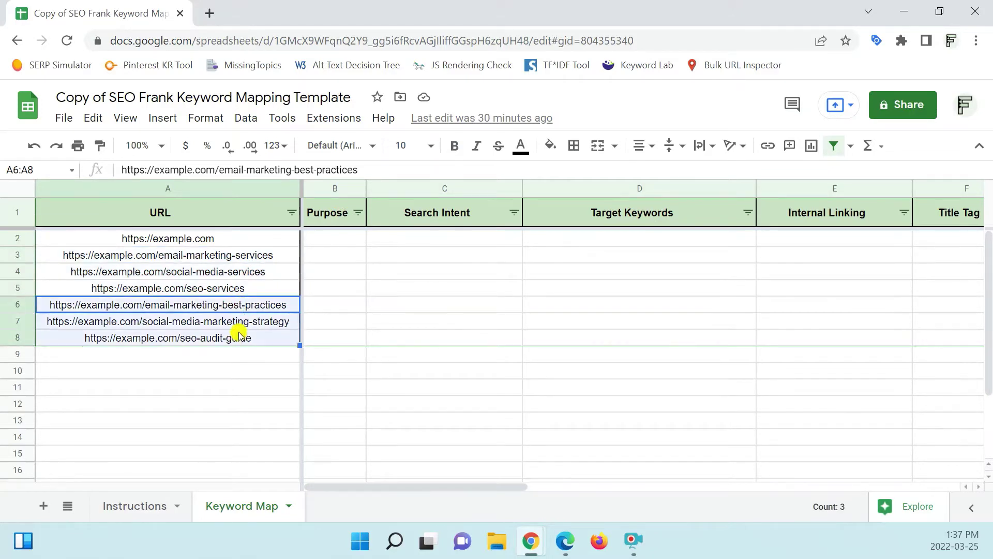
click(239, 336)
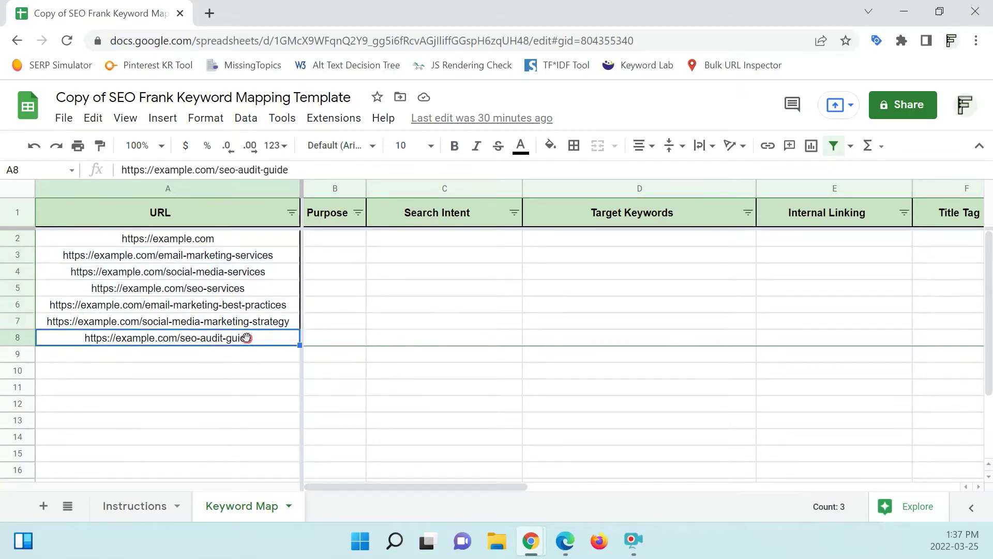
click(235, 238)
drag(239, 246, 238, 334)
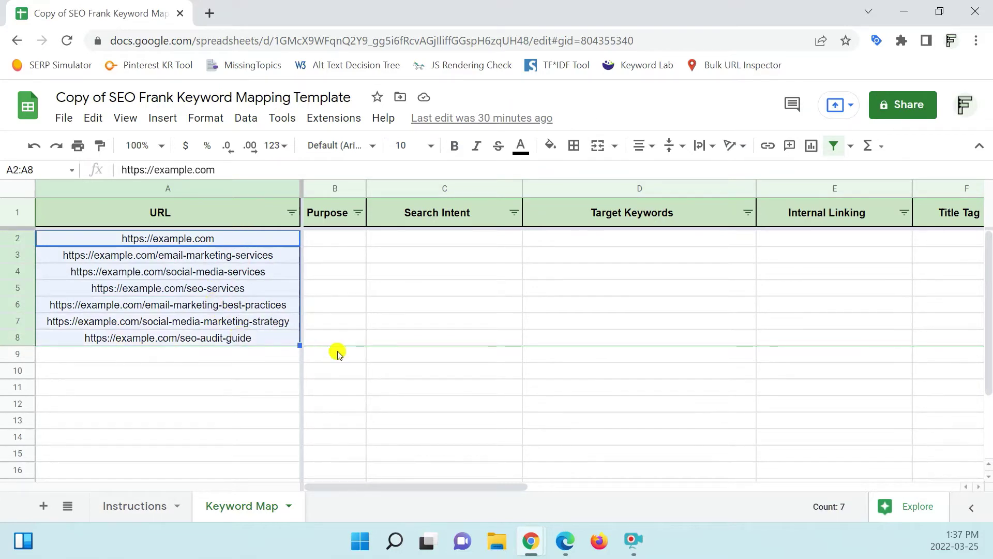
click(333, 260)
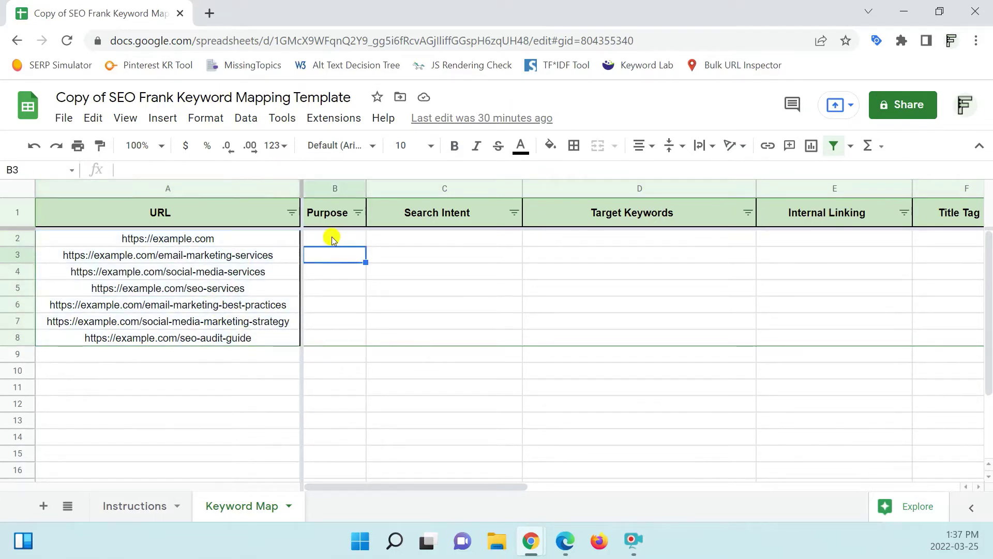
click(333, 239)
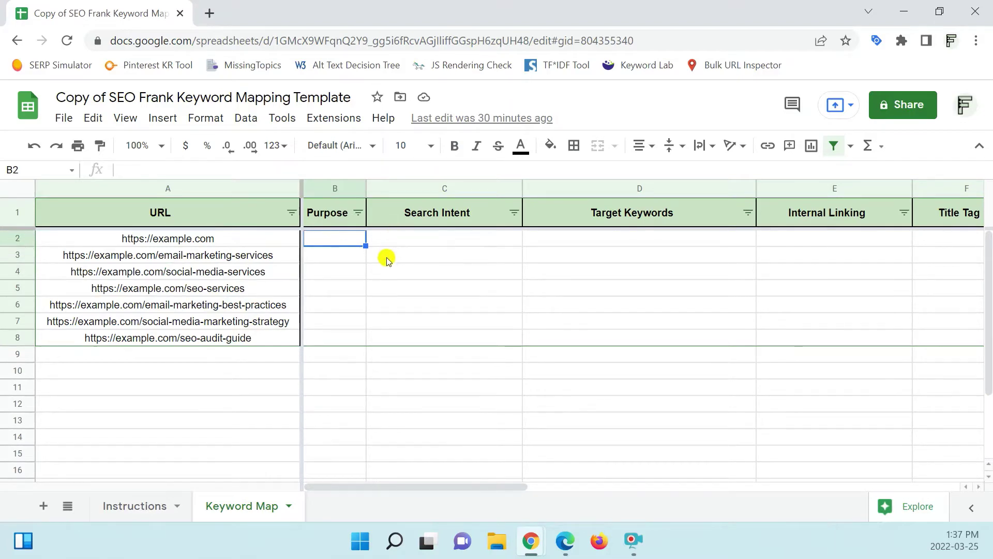
click(340, 241)
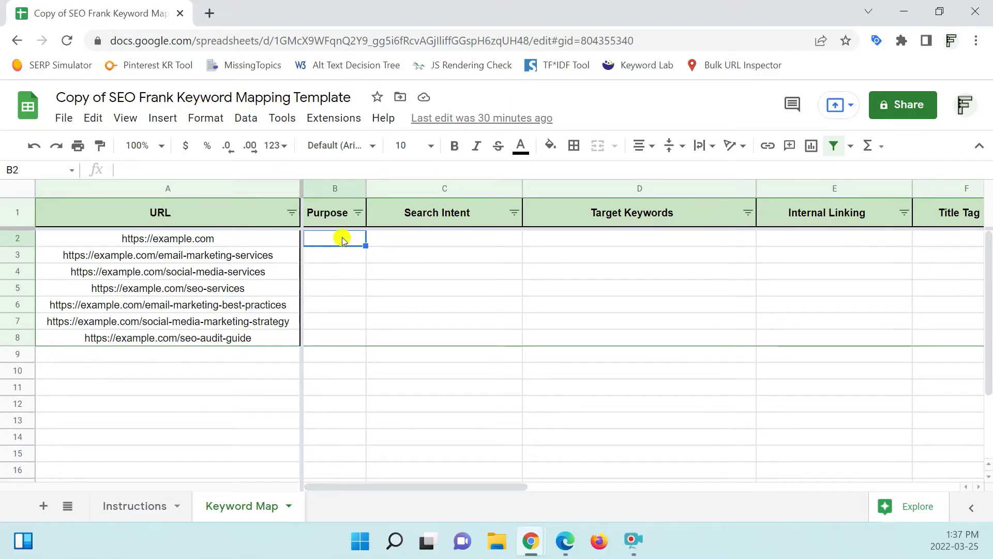
text(Home Page)
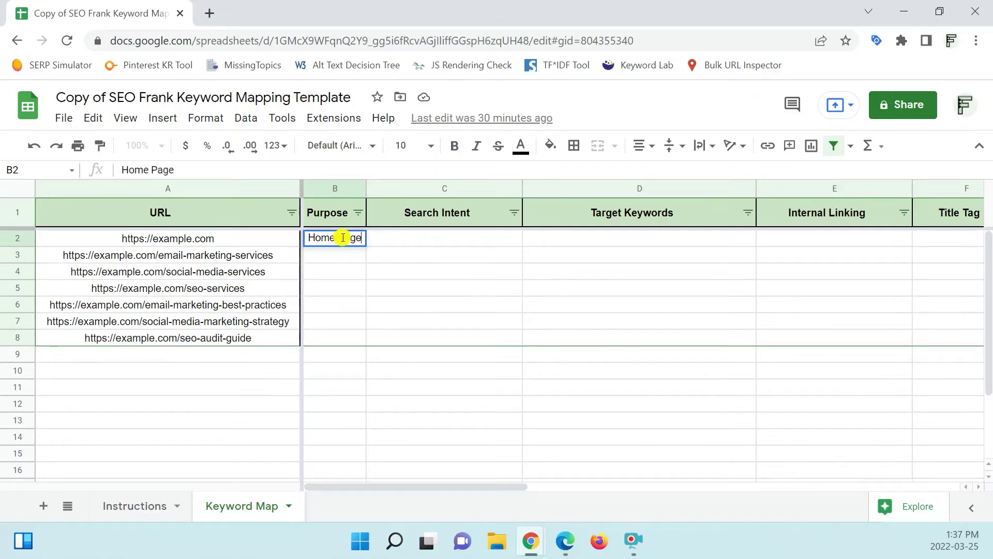
key(Return)
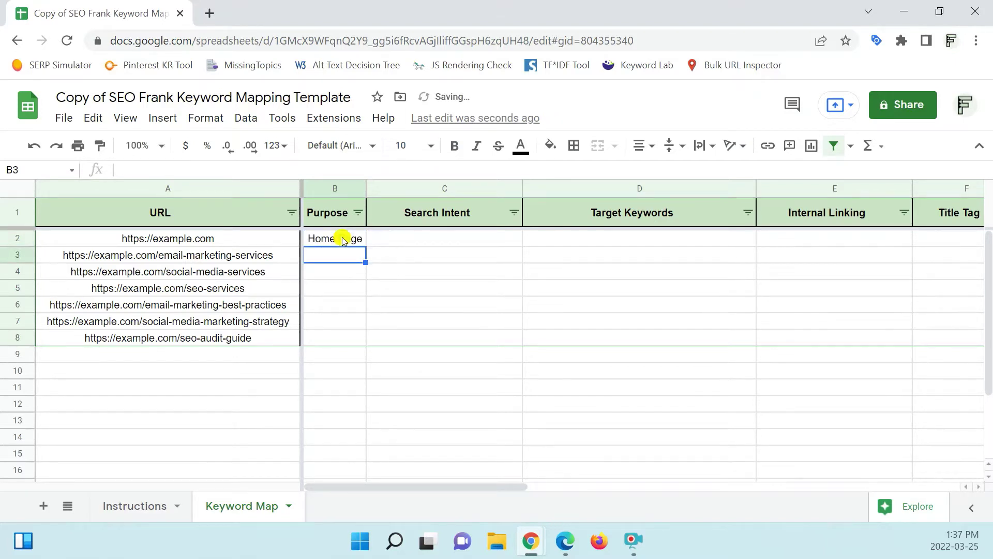
text(Service)
key(Return)
text(Page)
key(Return)
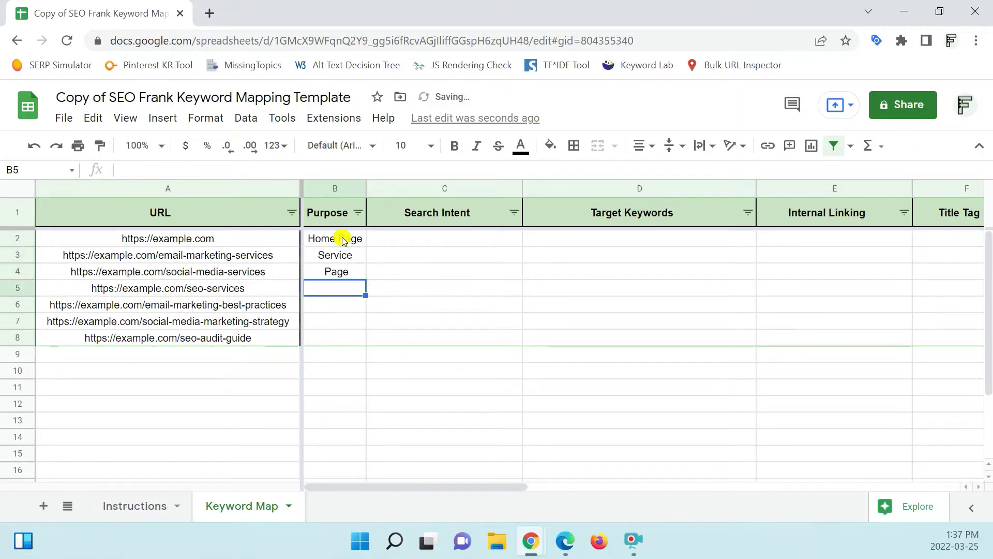
key(Up)
key(Up)
Step: Enter "Service Page" as the purpose in B3 and copy it to B4 and B5 for the other service URLs
text(Service Page)
key(Return)
key(Up)
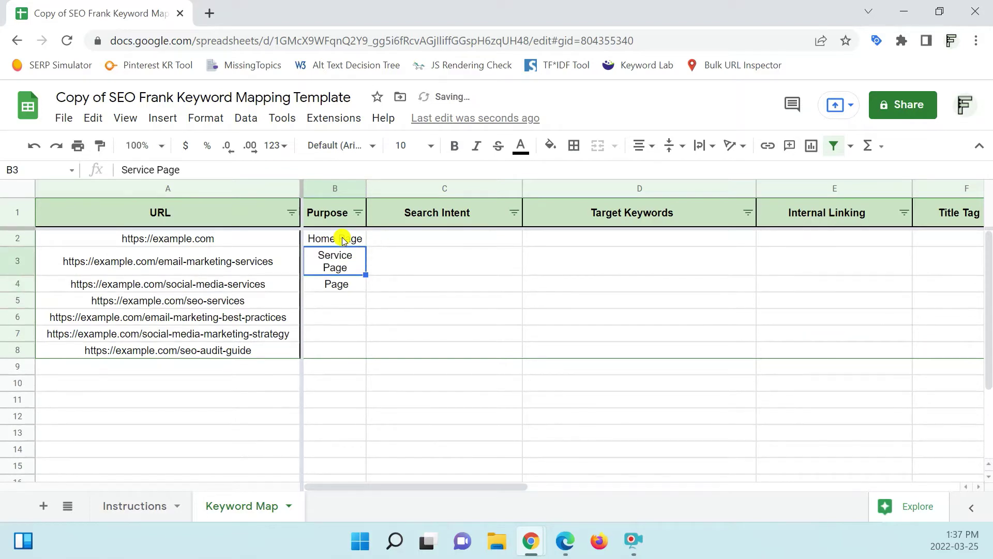
key(ctrl+c)
key(Down)
key(ctrl+v)
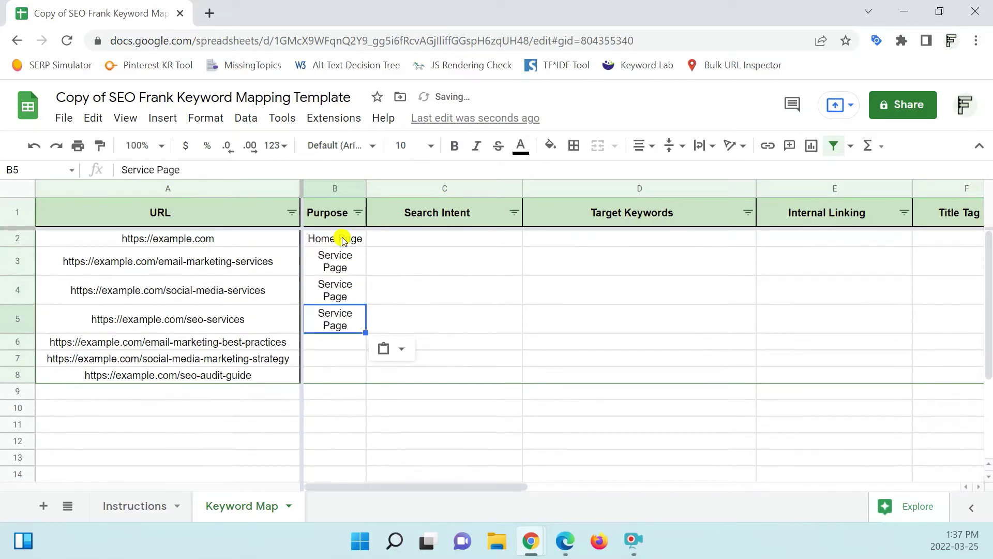
Step: Enter "Blog Post" as the purpose in B6 and copy it to B7 and B8 for the remaining URLs
key(Down)
text(Blog Post)
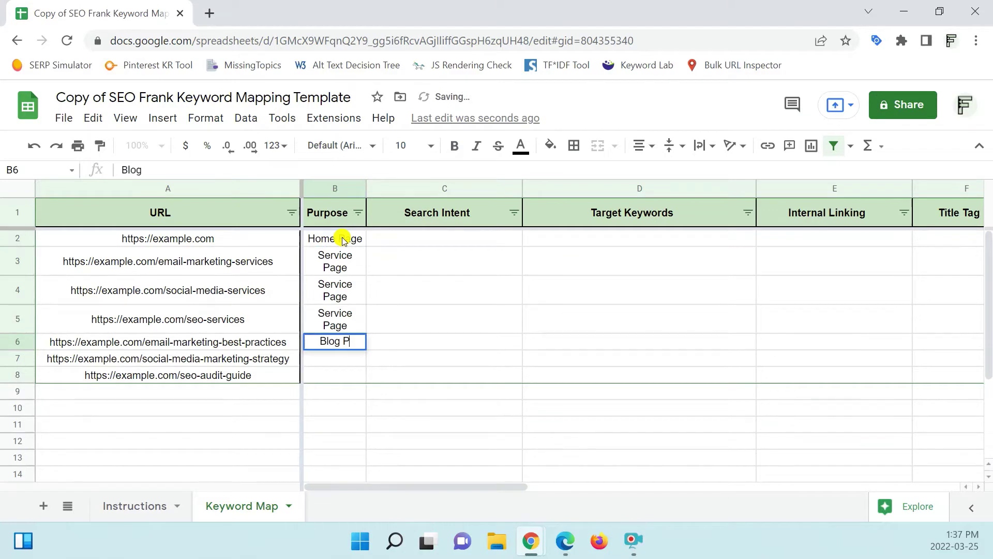
key(Return)
key(Up)
key(ctrl+c)
key(Down)
key(ctrl+v)
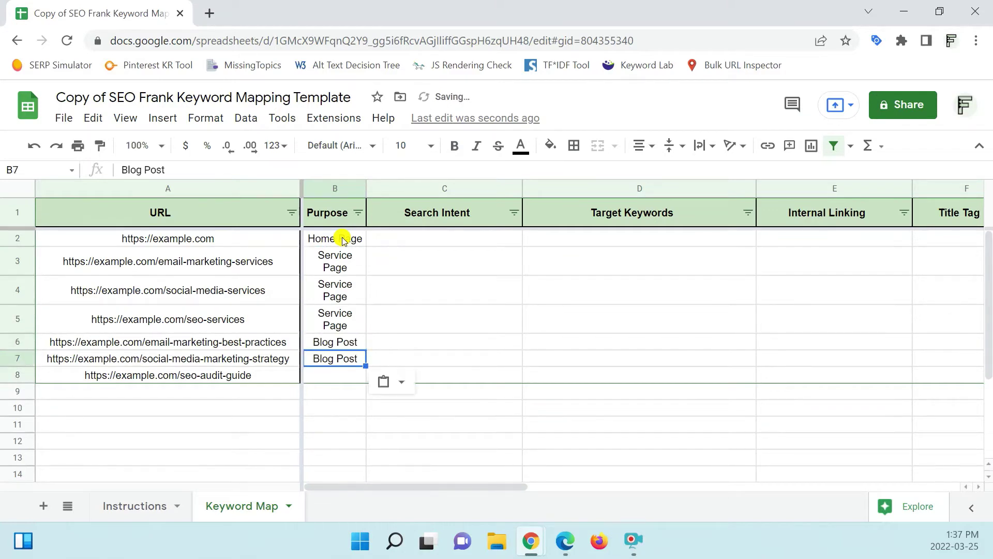
key(Down)
key(ctrl+v)
Step: Examine the Search Intent cells C2 to C8 that correspond to the listed URLs
key(Right)
key(Up)
key(Up)
key(Up)
key(Up)
key(Up)
key(Up)
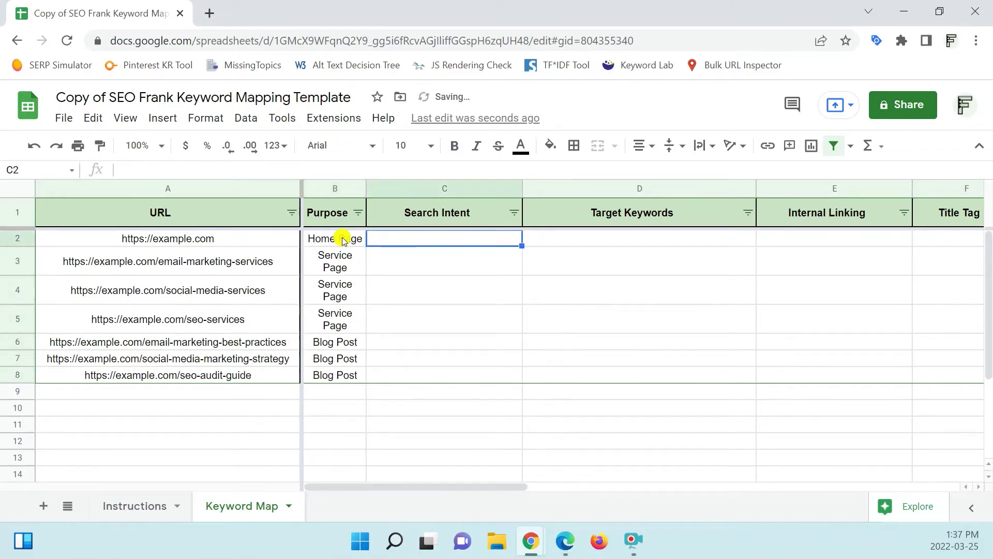
click(504, 343)
drag(483, 237, 473, 374)
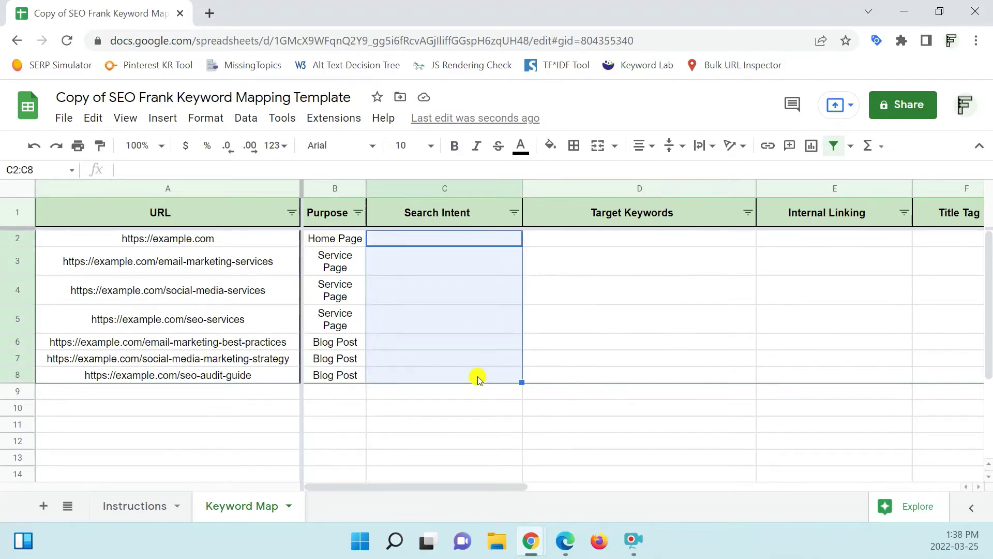
click(486, 343)
drag(480, 240, 473, 369)
click(582, 321)
Step: Examine the Target Keywords cells D2 to D8 of the keyword map
click(609, 242)
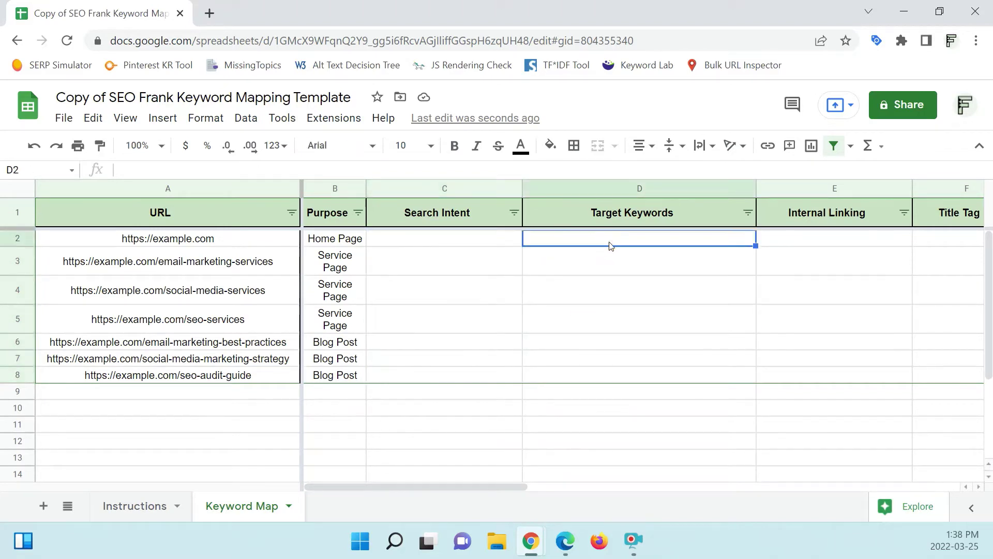
drag(494, 489, 581, 480)
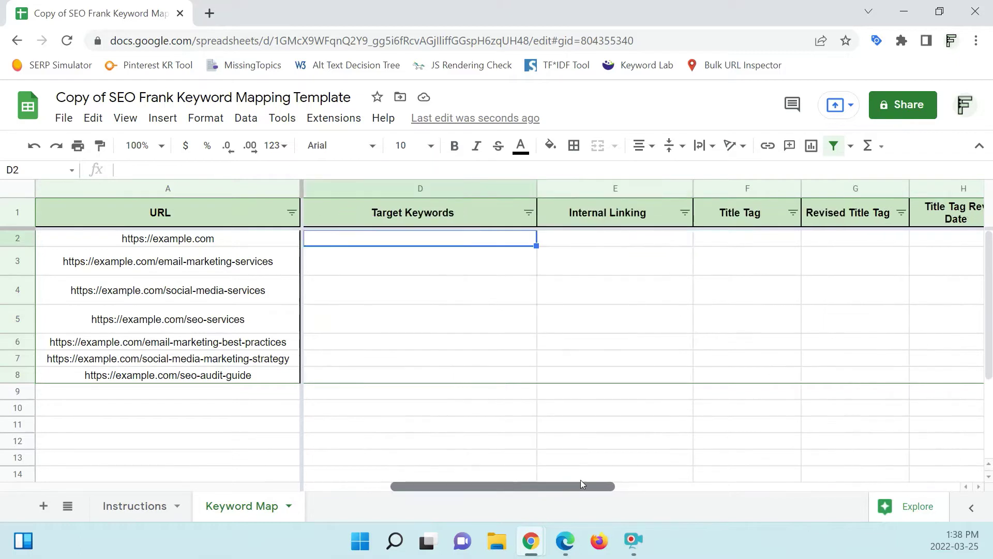
click(467, 314)
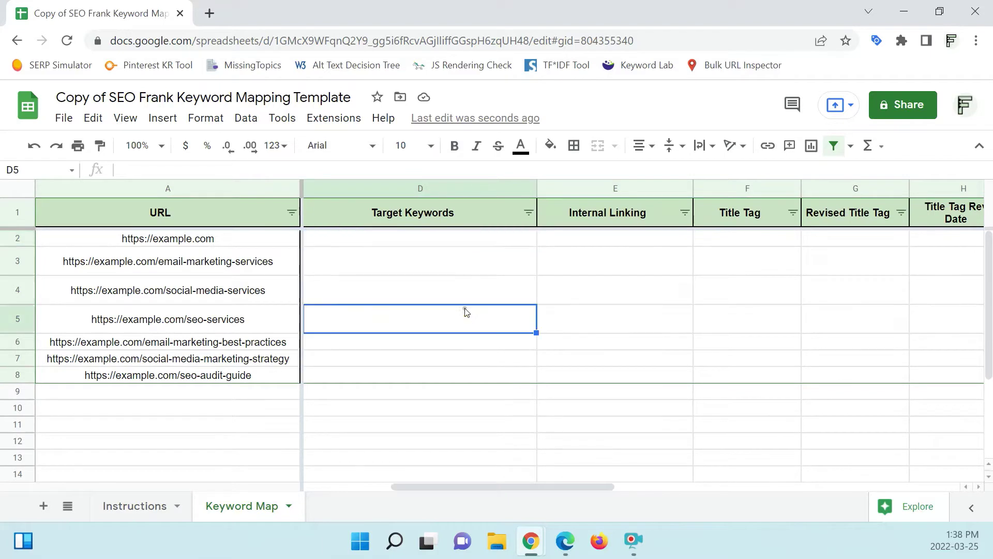
click(462, 244)
drag(462, 244, 449, 378)
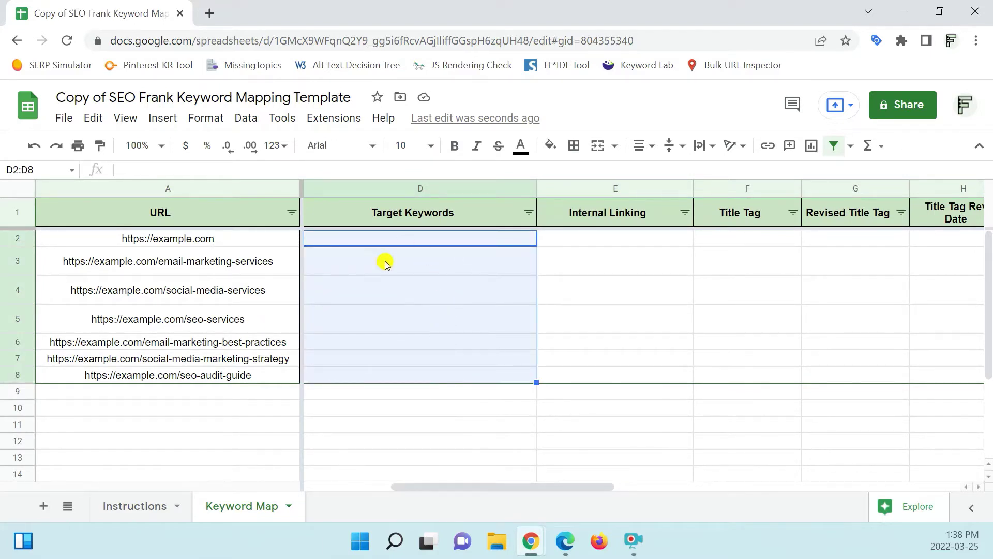
Step: Look through the Internal Linking, Title Tag, Meta Description and H1 Tag columns, including their revised versions and revision dates
click(632, 317)
drag(532, 487, 609, 485)
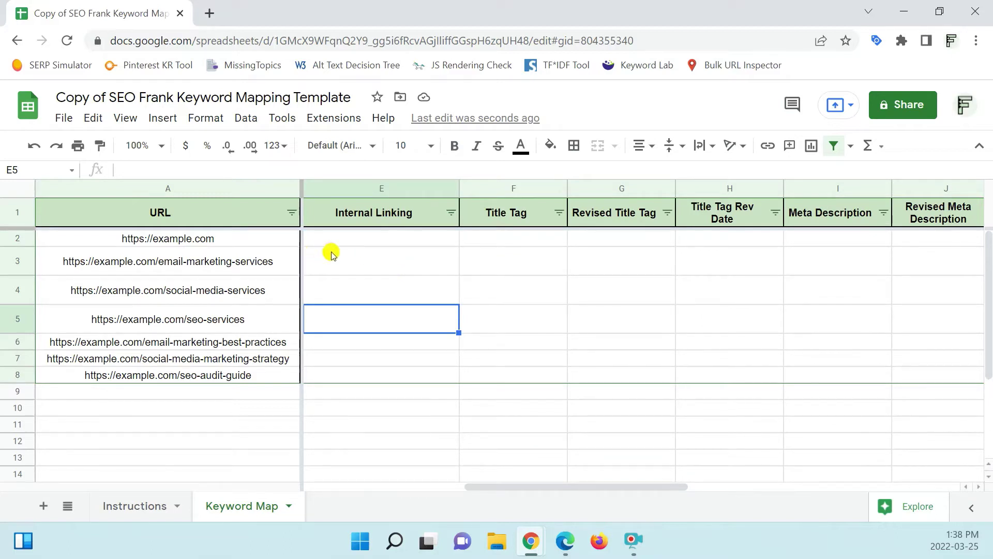
click(507, 315)
drag(531, 488, 587, 497)
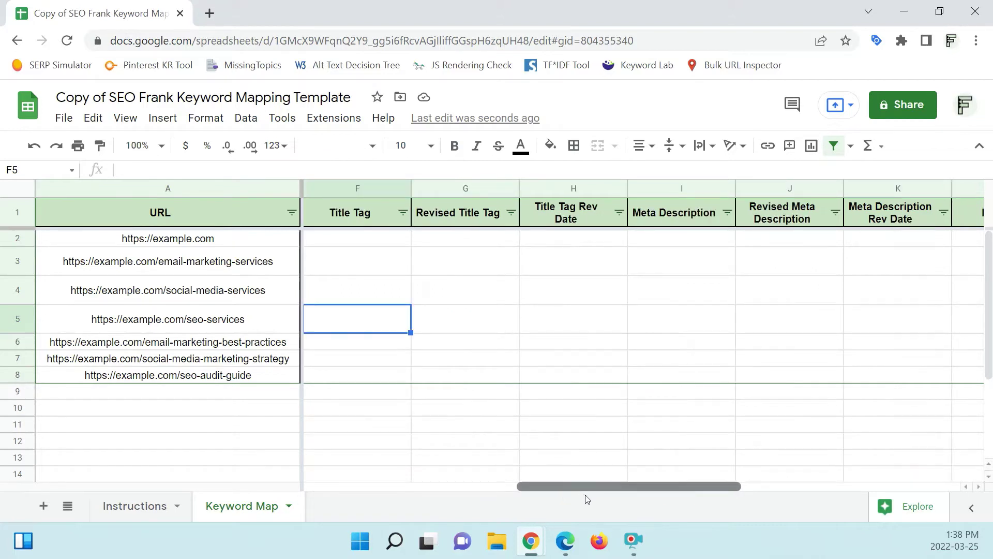
drag(588, 501, 695, 511)
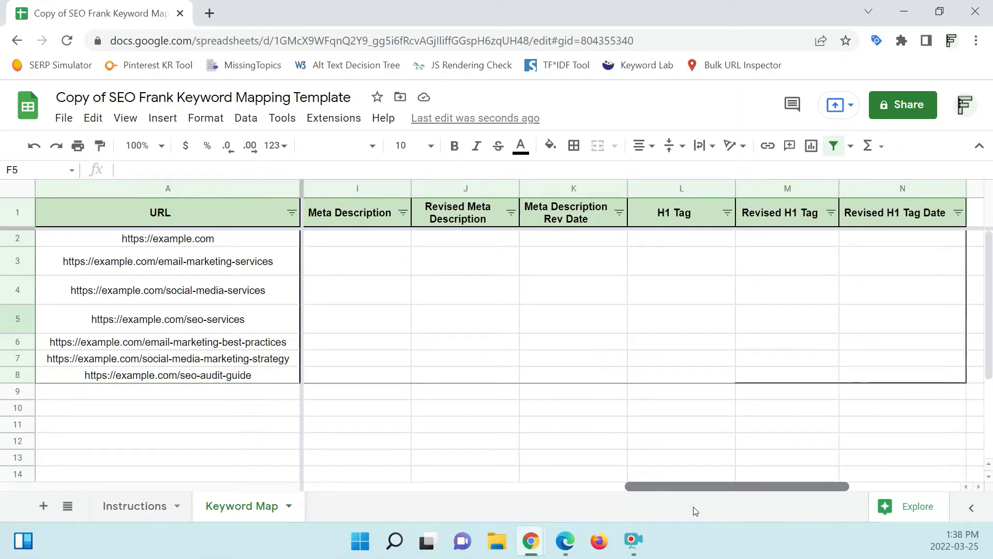
drag(696, 511, 788, 511)
click(391, 281)
drag(368, 242, 361, 374)
click(371, 339)
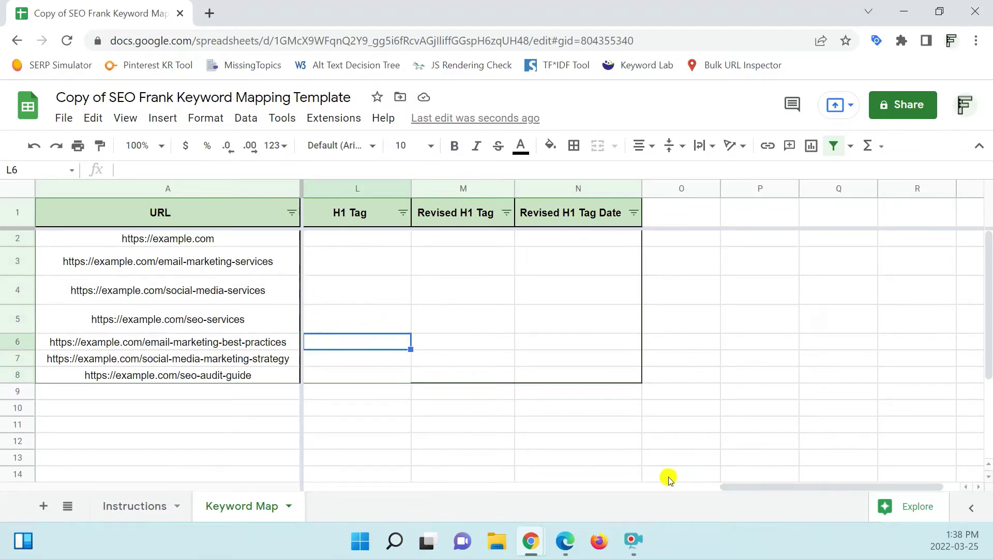
drag(786, 490, 671, 489)
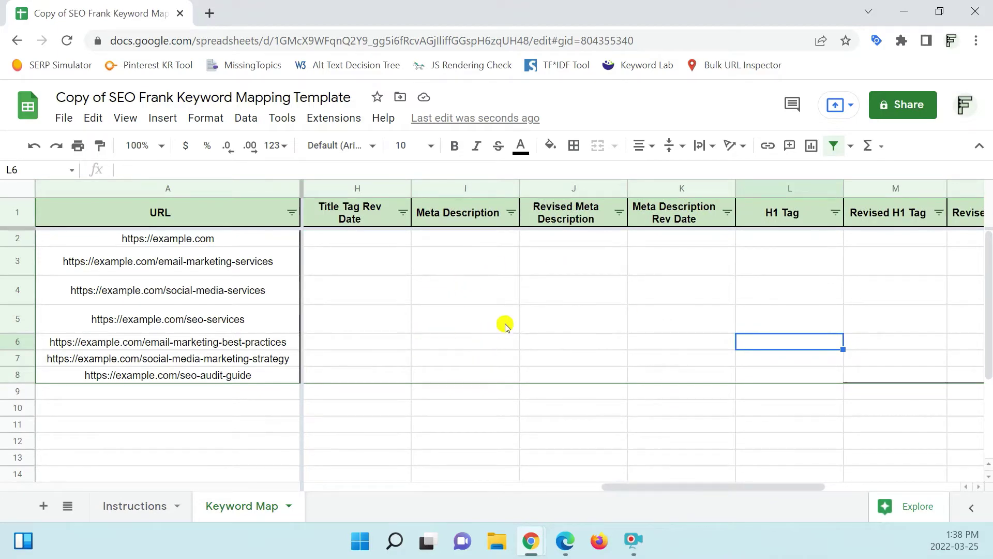
drag(640, 488, 342, 488)
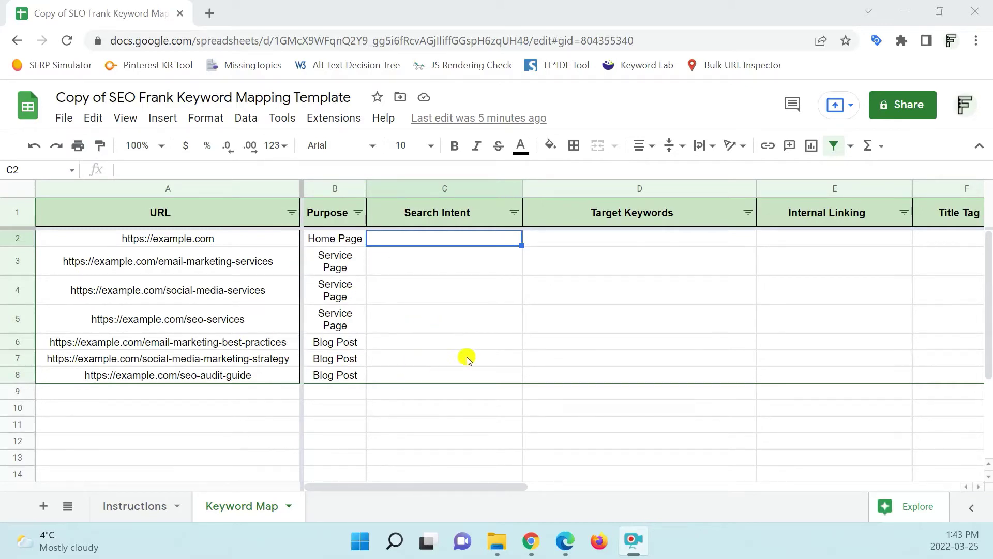
Step: Review the URLs in A2 to A8 together with the Purpose column entries
click(510, 339)
drag(199, 237, 202, 378)
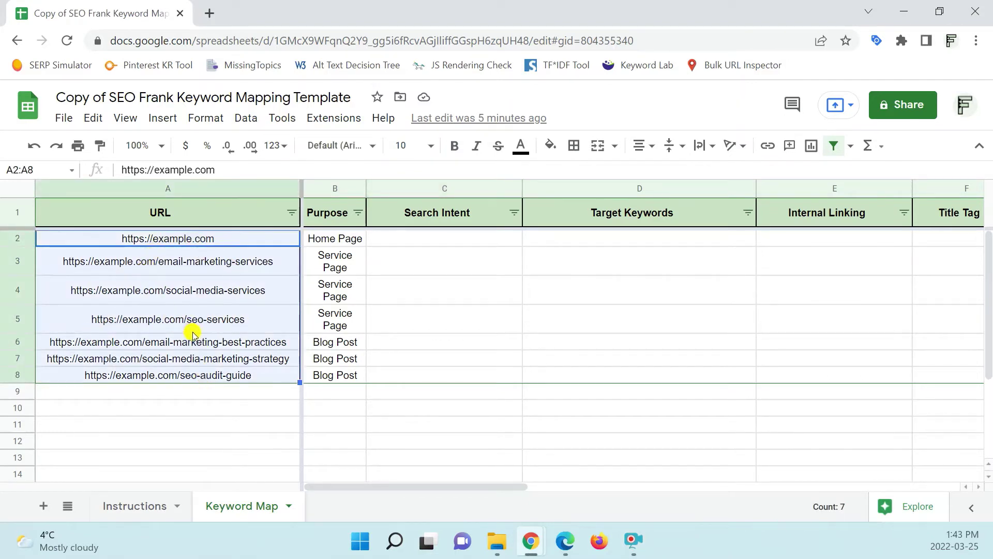
click(434, 327)
click(344, 256)
click(336, 189)
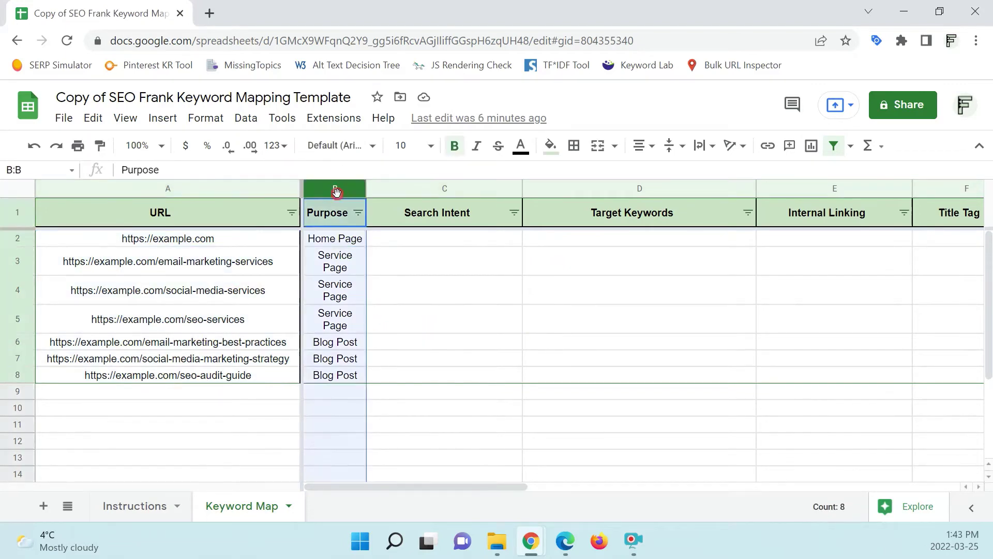
click(335, 268)
drag(331, 243, 332, 362)
Step: Examine the Search Intent and Target Keywords range C2 to D8
click(460, 326)
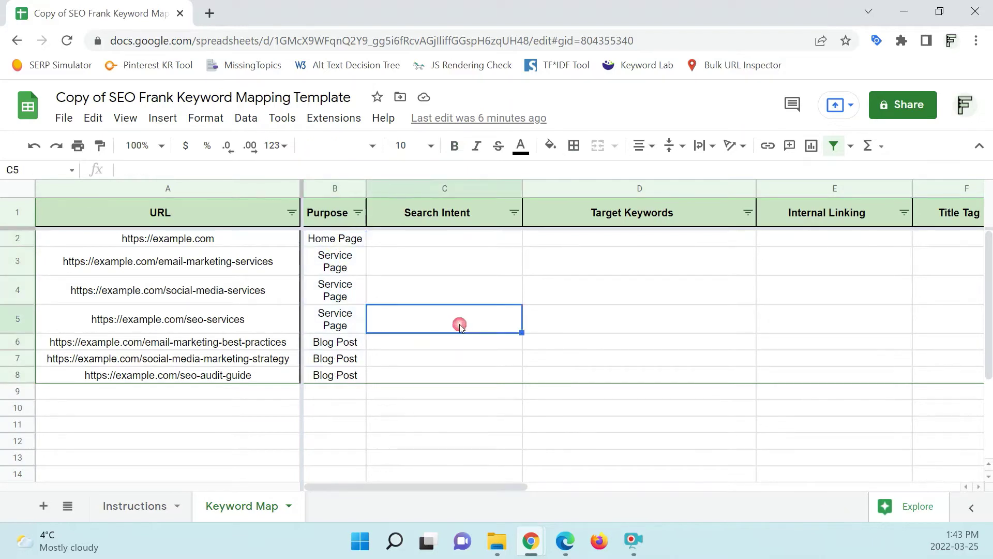
drag(443, 240, 606, 371)
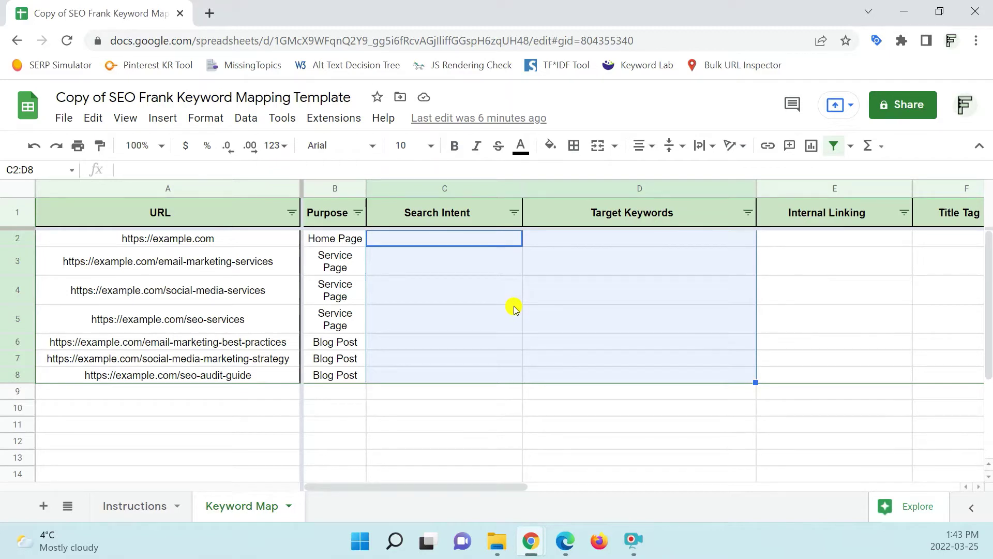
click(691, 321)
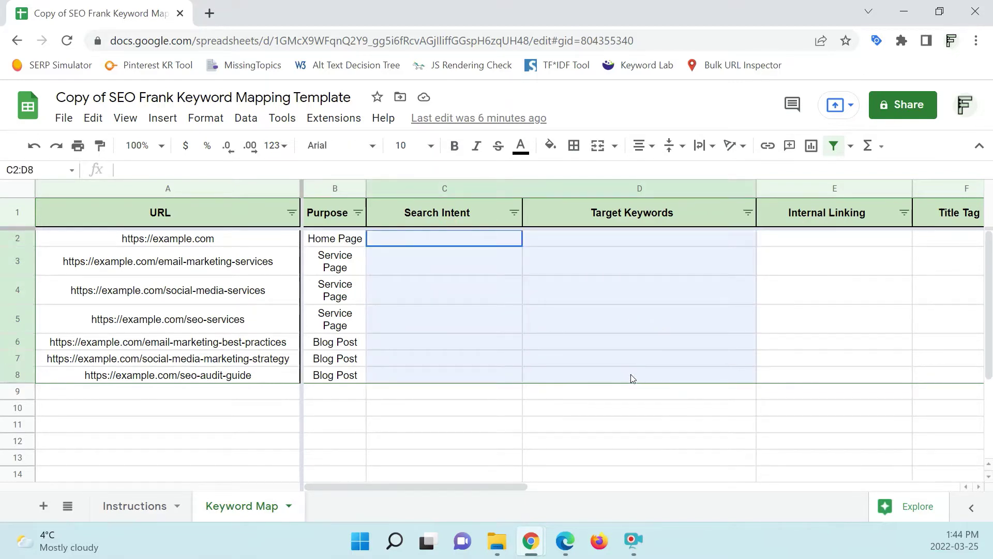
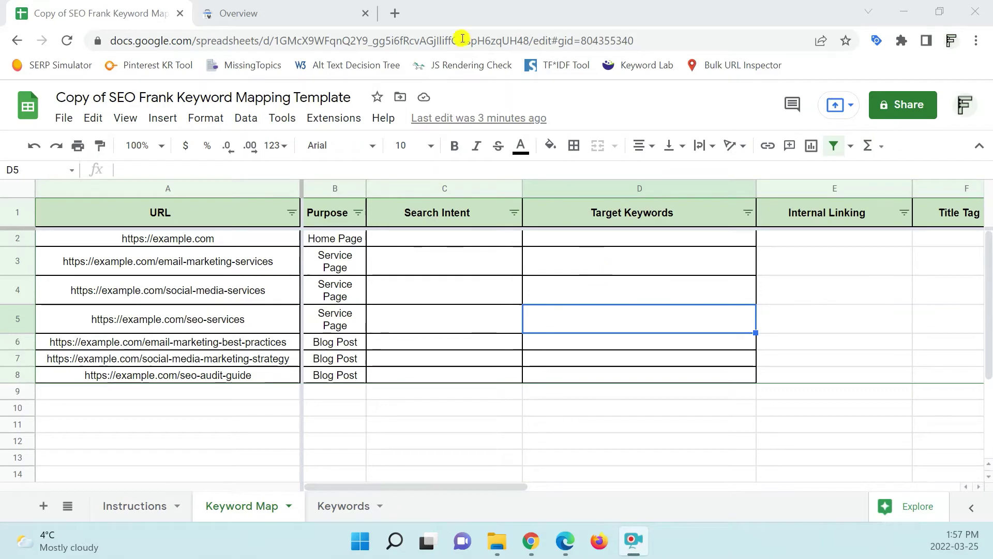
Step: In Google Search Console, open the Performance report for seo-frank.com and set its date range to the last 16 months
click(311, 11)
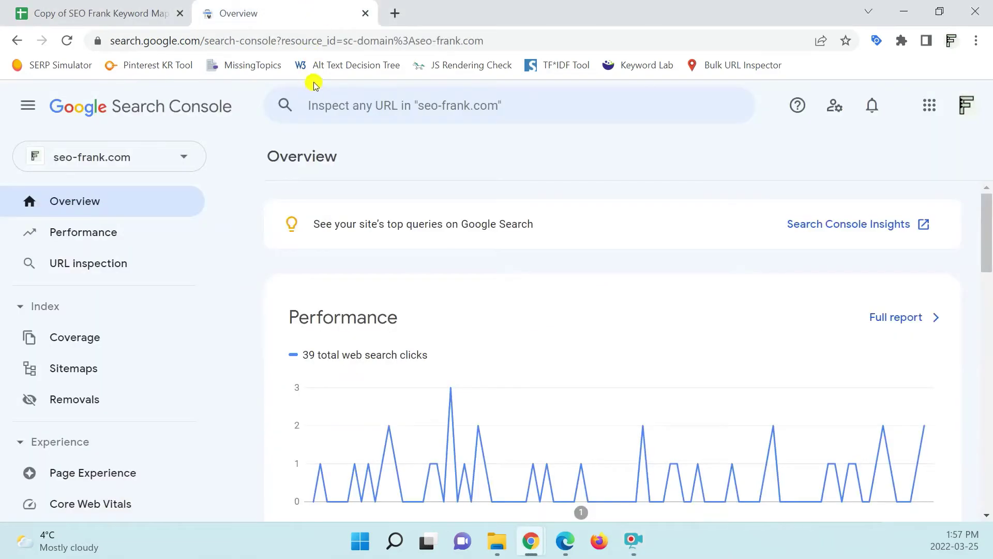
click(113, 234)
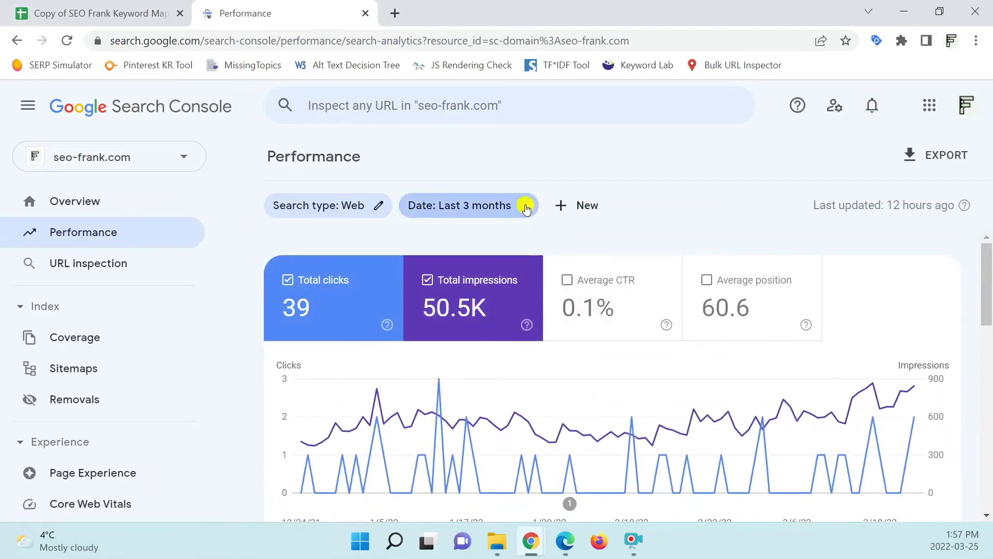
click(524, 206)
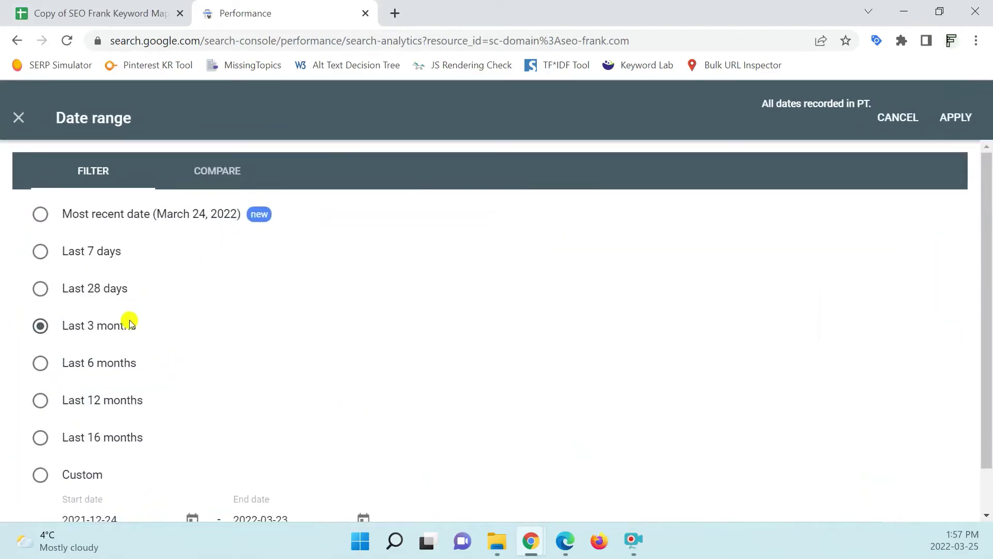
click(106, 438)
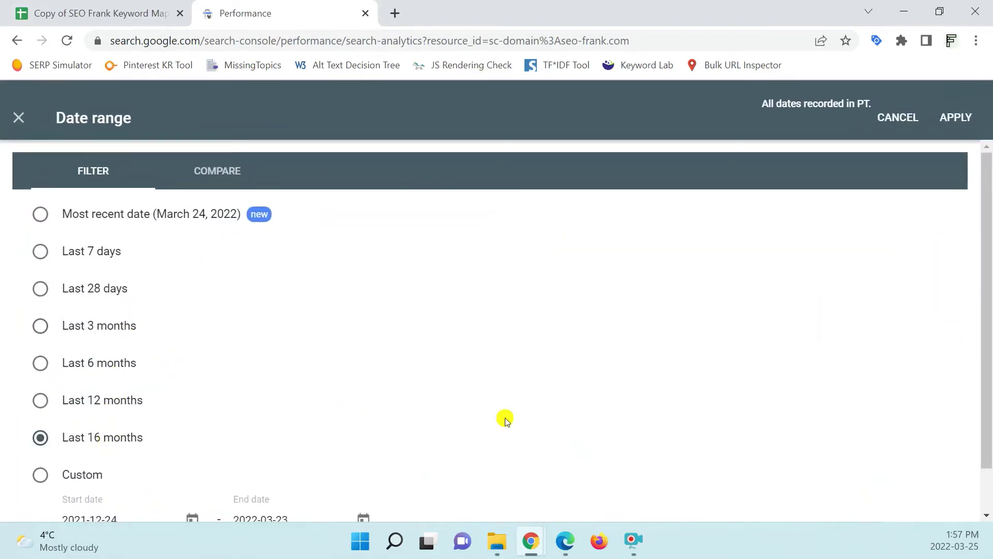
click(961, 117)
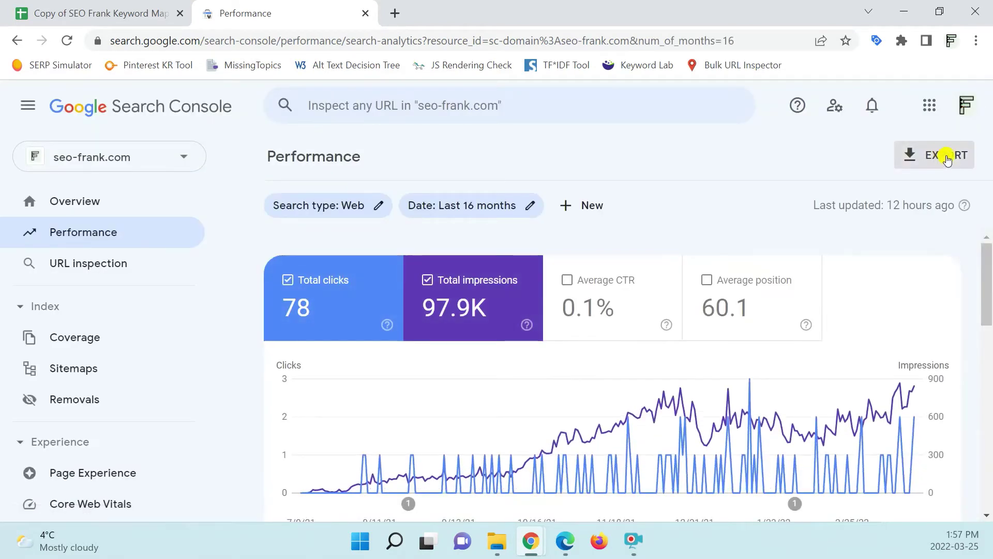
Step: Export the Search Console performance data to Google Sheets and go to the Top queries column of the exported Queries sheet
click(948, 159)
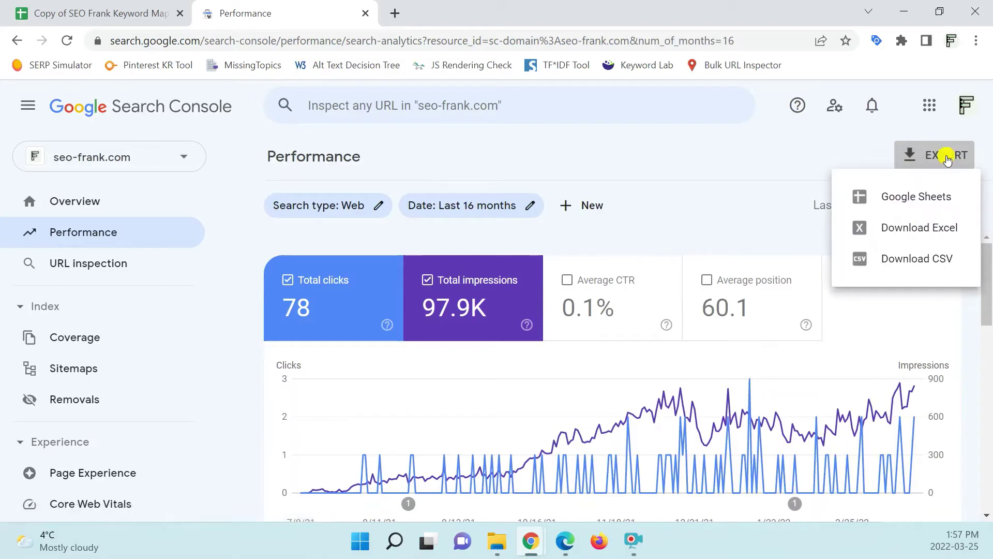
click(937, 197)
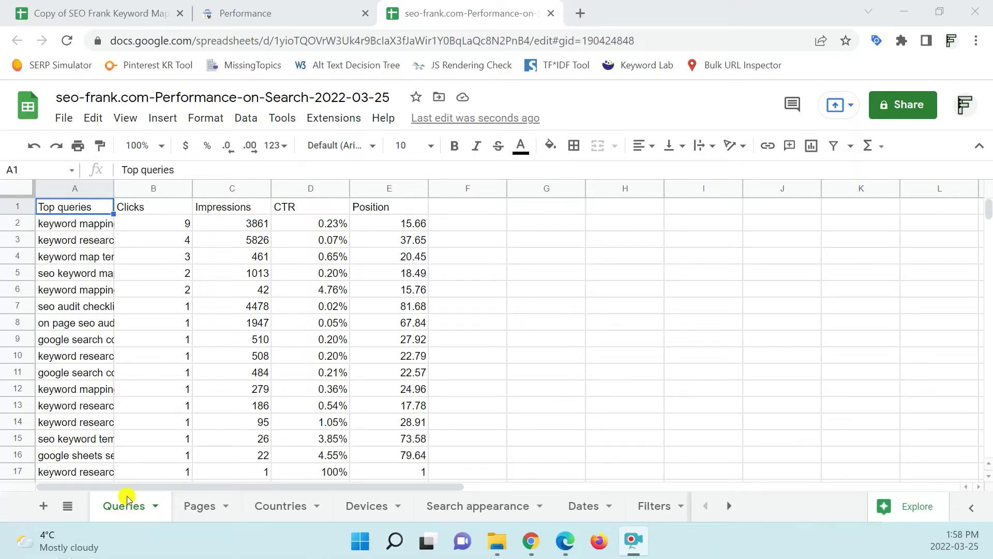
click(82, 213)
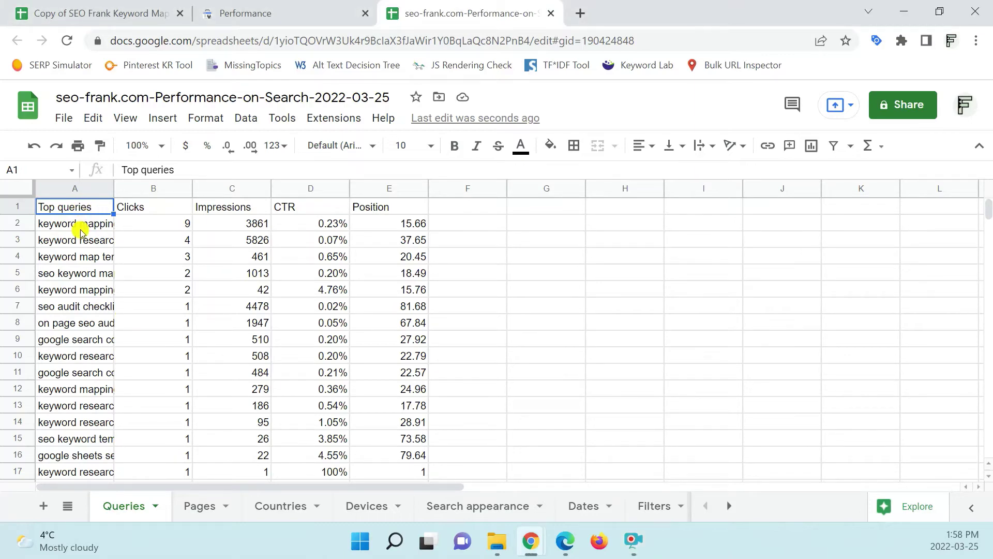
Step: Select the full list of top queries from A2 to A580 on the Queries sheet and look through it
click(80, 223)
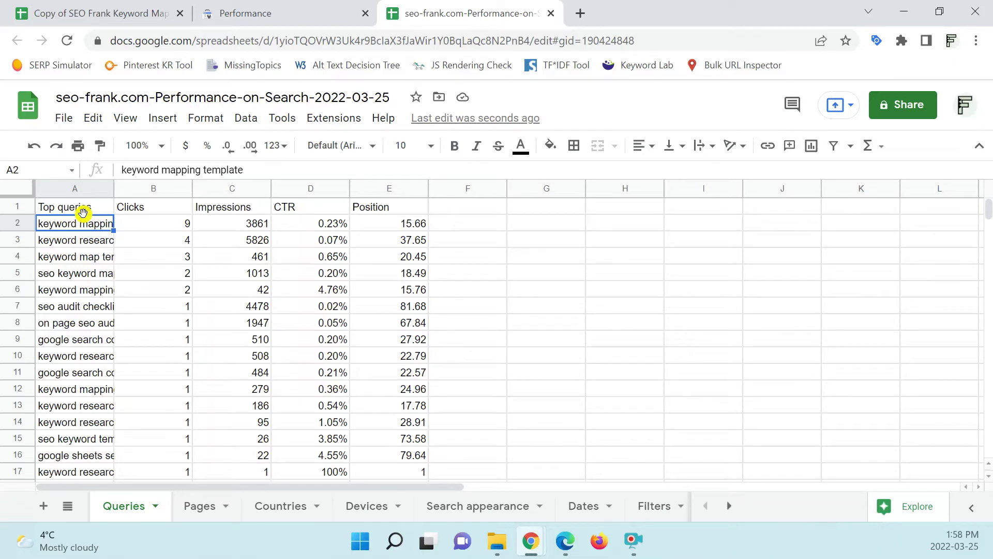
key(ctrl+shift+Down)
scroll(181, 195, up, 20)
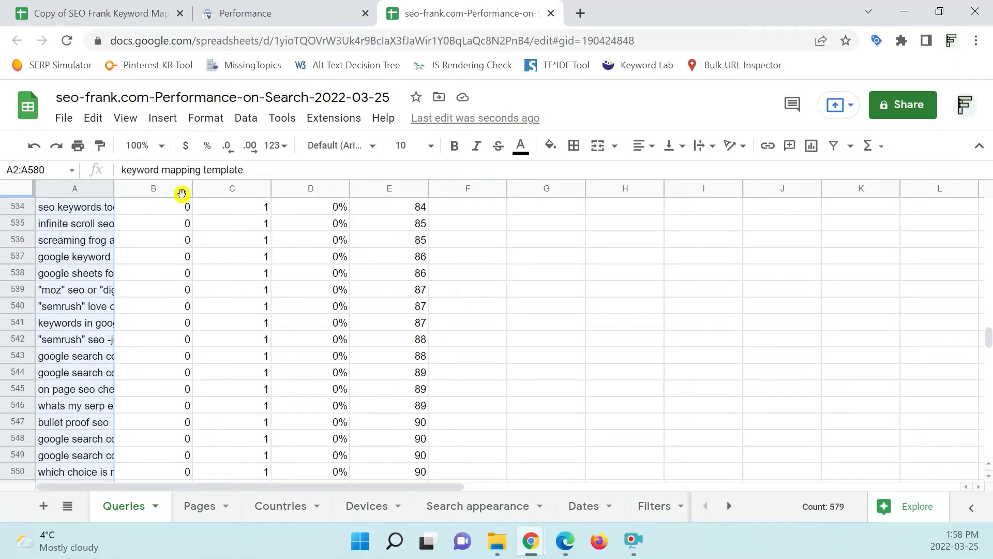
click(75, 297)
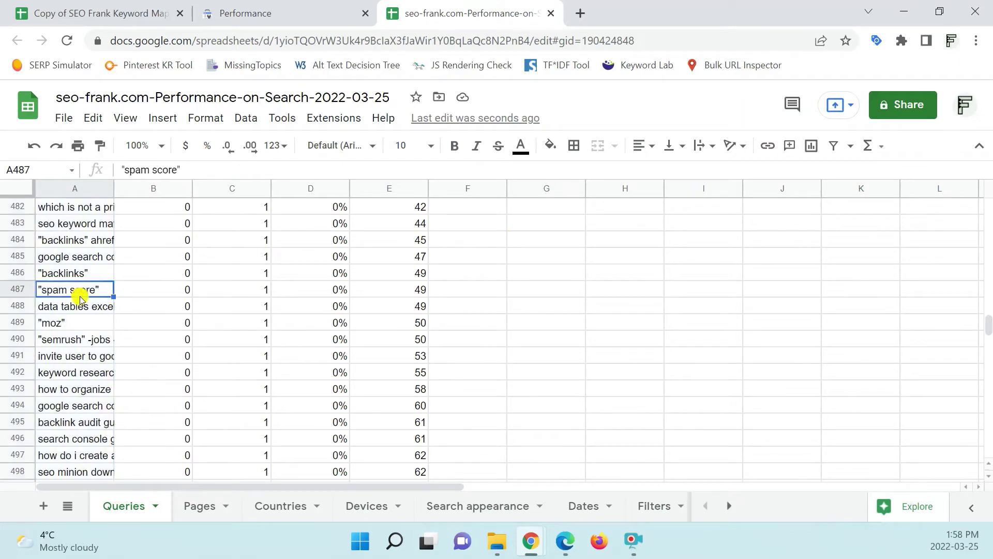
key(ctrl+shift+Up)
click(50, 227)
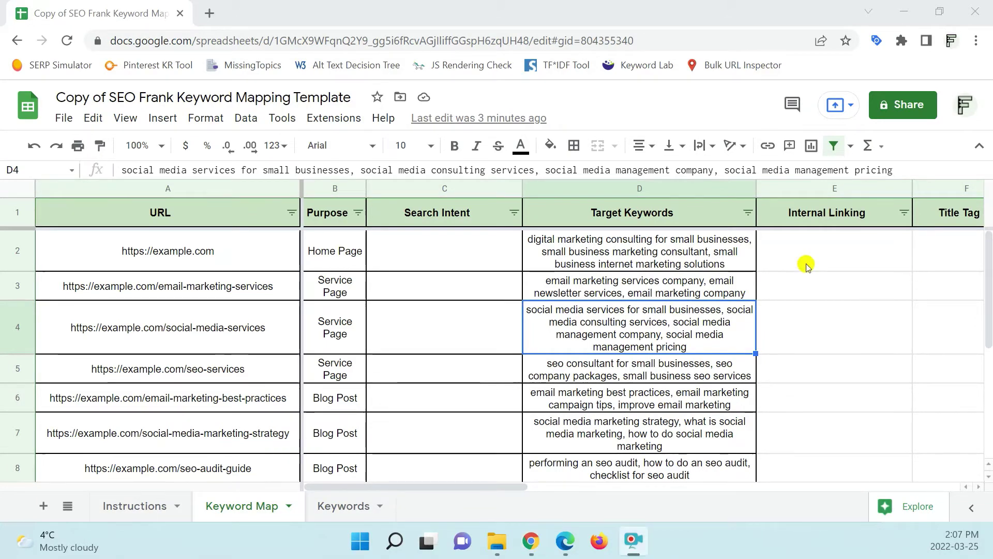
Step: Review the Target Keywords in D2 to D8 of the Keyword Map, along with the home page's Search Intent cell
click(644, 213)
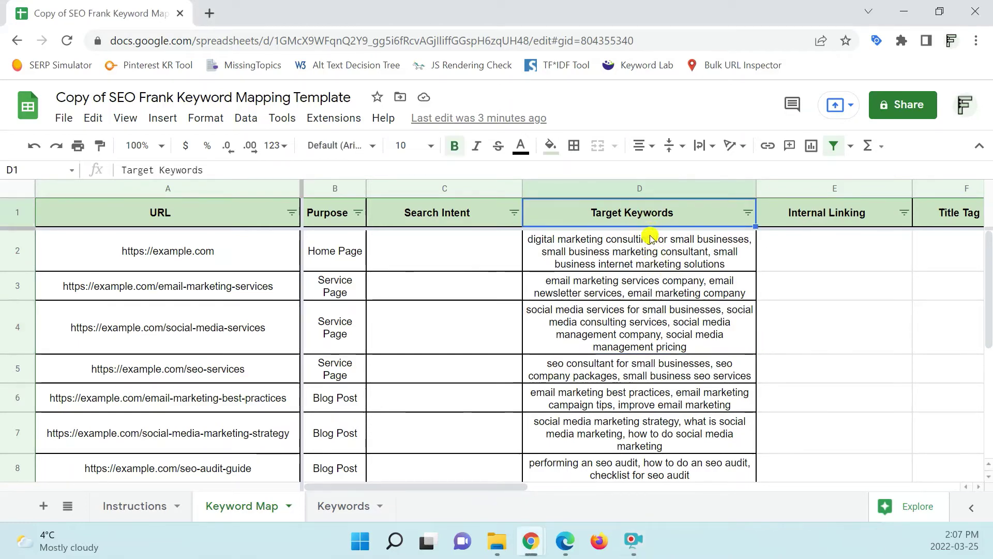
drag(650, 239, 643, 356)
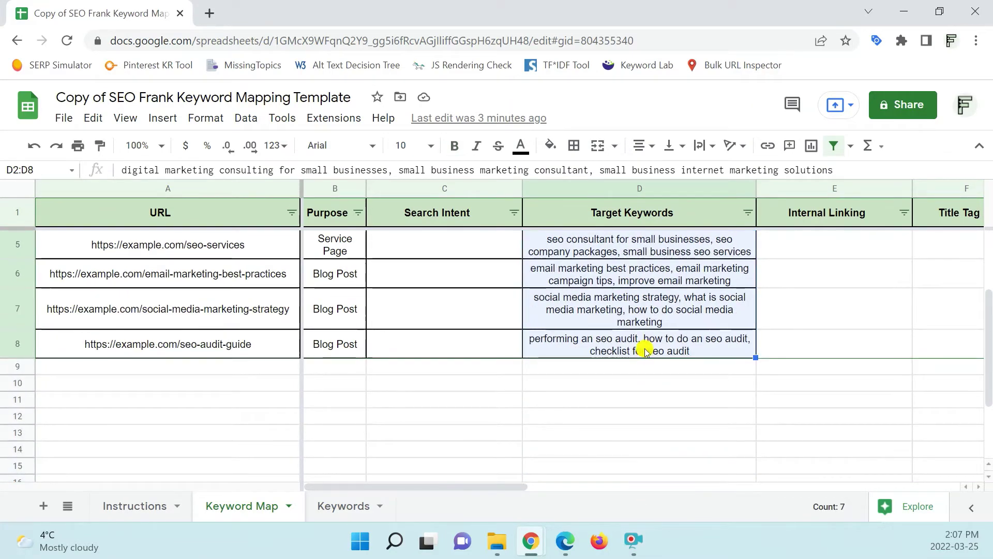
scroll(644, 349, up, 2)
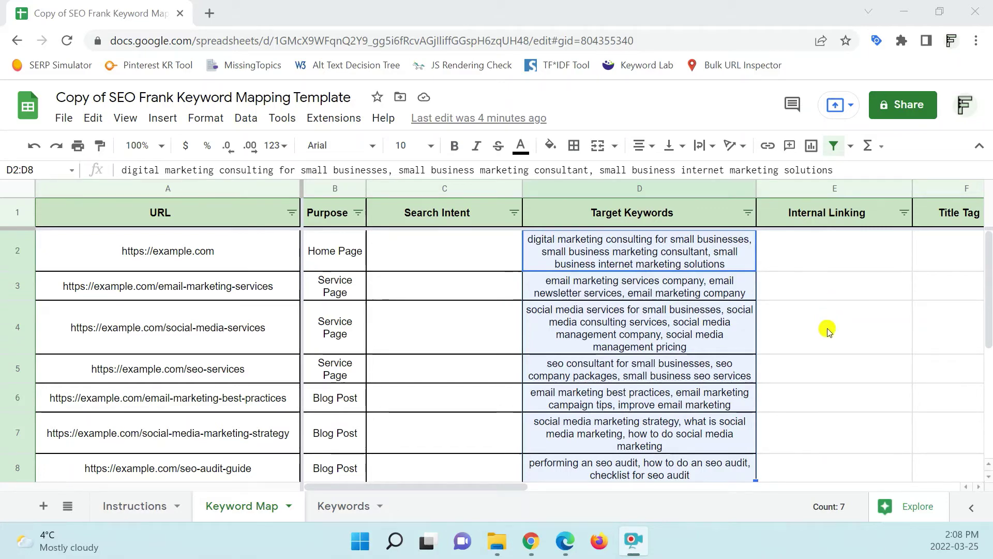
click(734, 337)
click(692, 251)
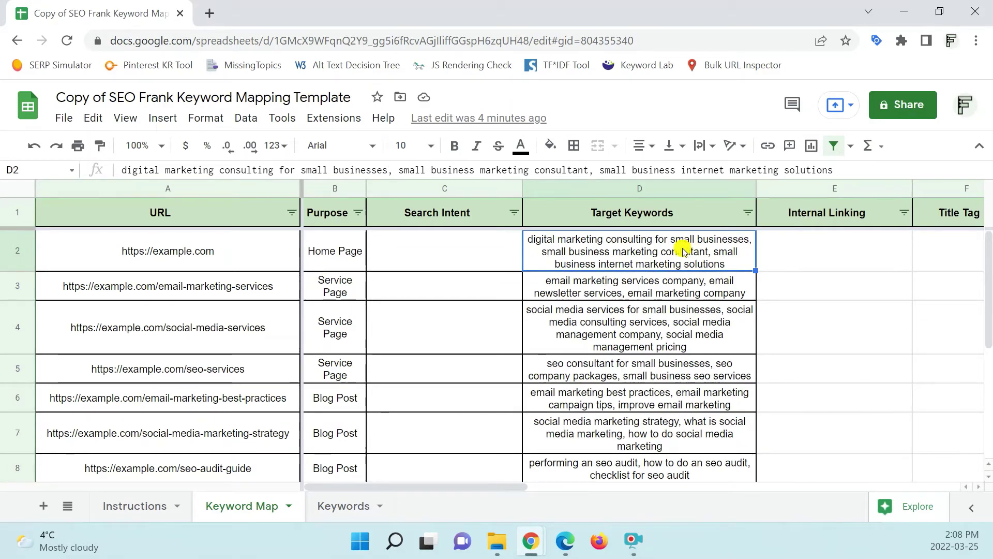
click(456, 256)
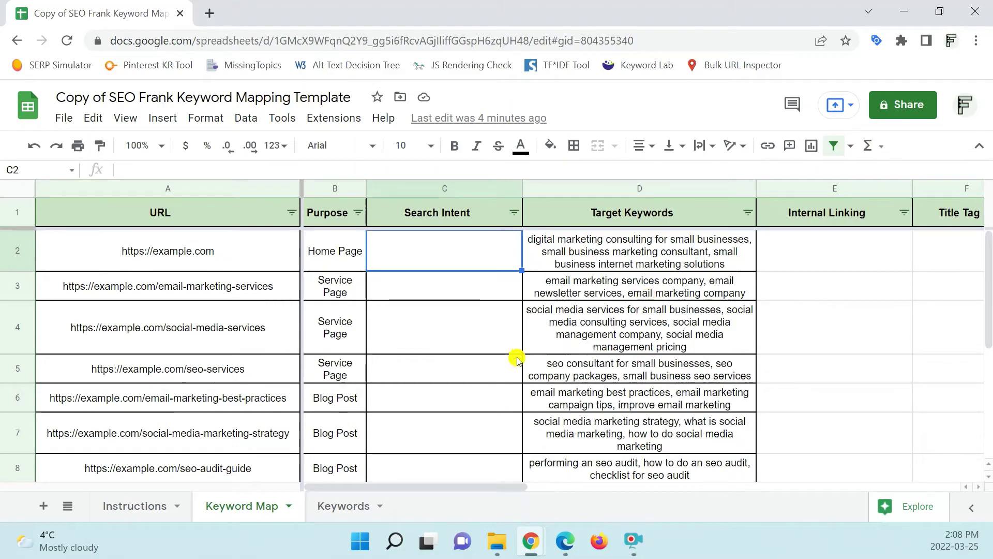
Step: Switch to Firefox to view the Google home page and return to the keyword map spreadsheet
click(595, 541)
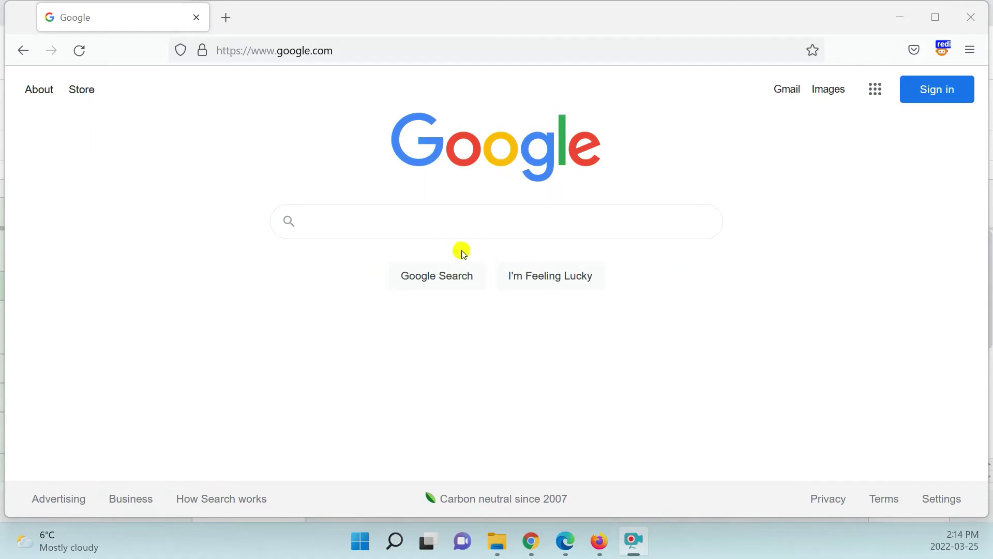
click(420, 264)
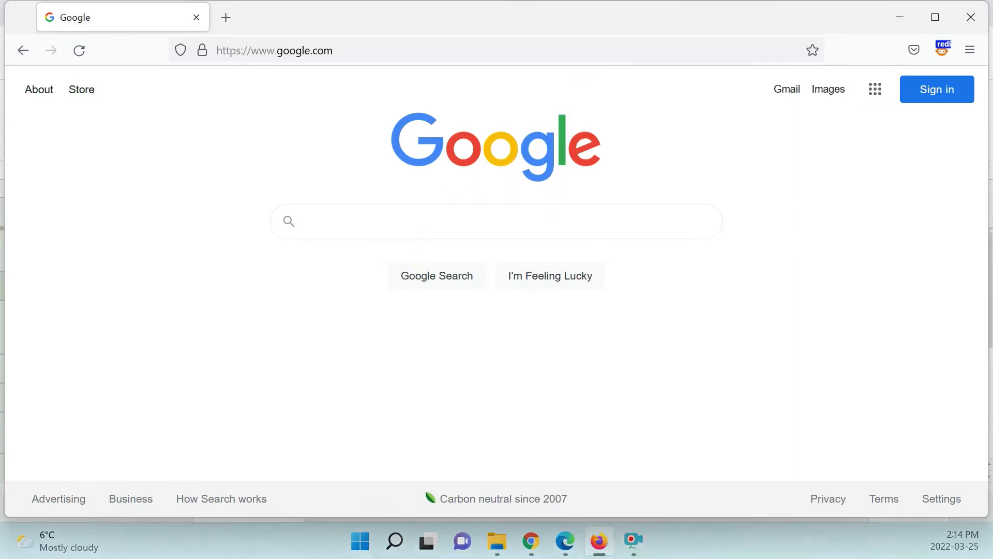
click(901, 14)
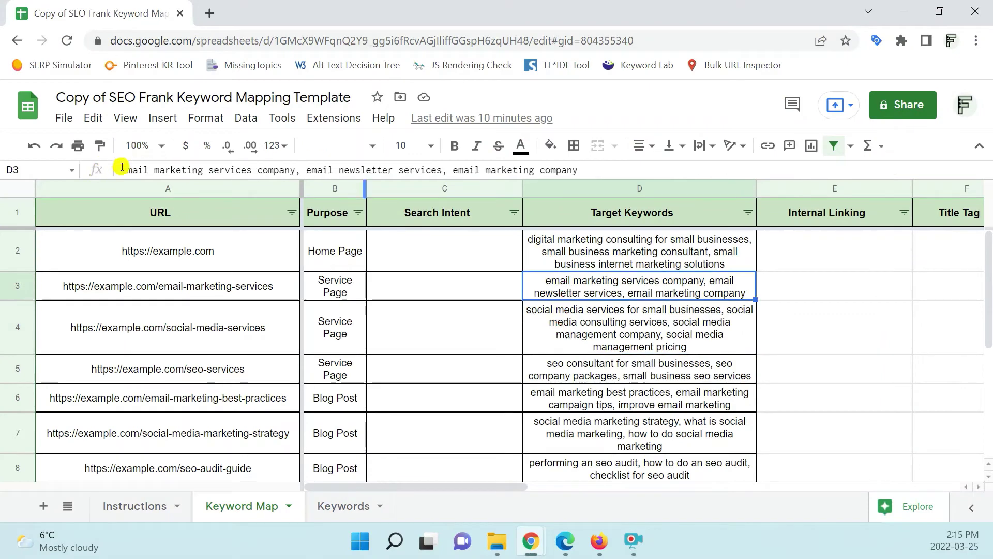
Step: Copy "email marketing services company" from the target keywords in D3 and search Google for it in Firefox
drag(121, 171, 301, 170)
key(ctrl+c)
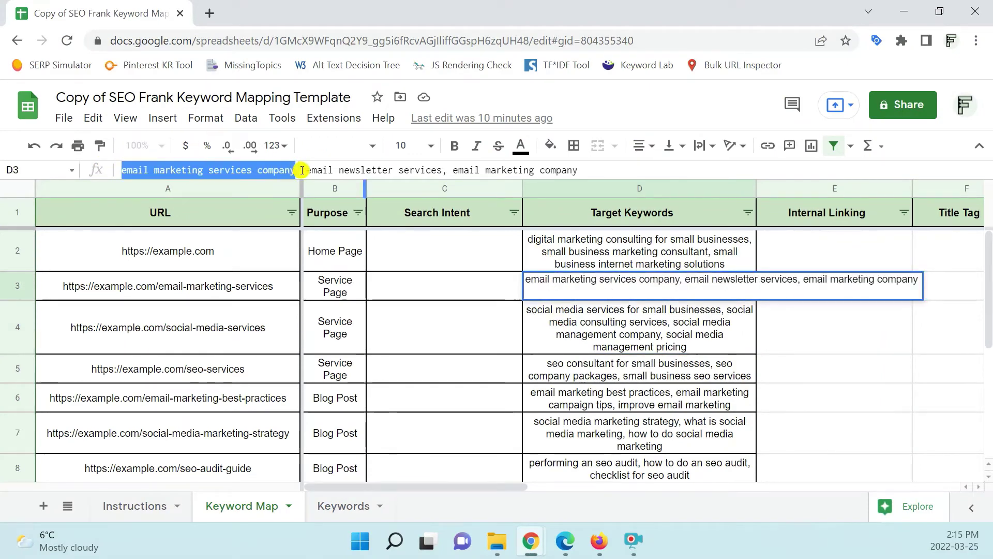
click(251, 335)
click(337, 283)
key(alt+Tab)
click(317, 216)
key(ctrl+v)
key(Return)
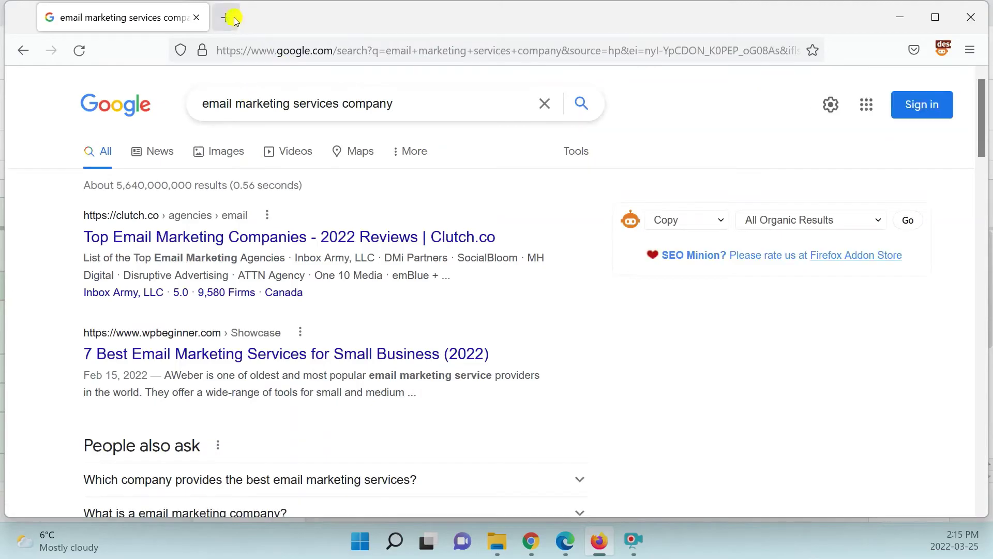
Step: Search Google for "email newsletter services", the second target keyword in D3, in a new Firefox tab
click(227, 19)
key(alt+Tab)
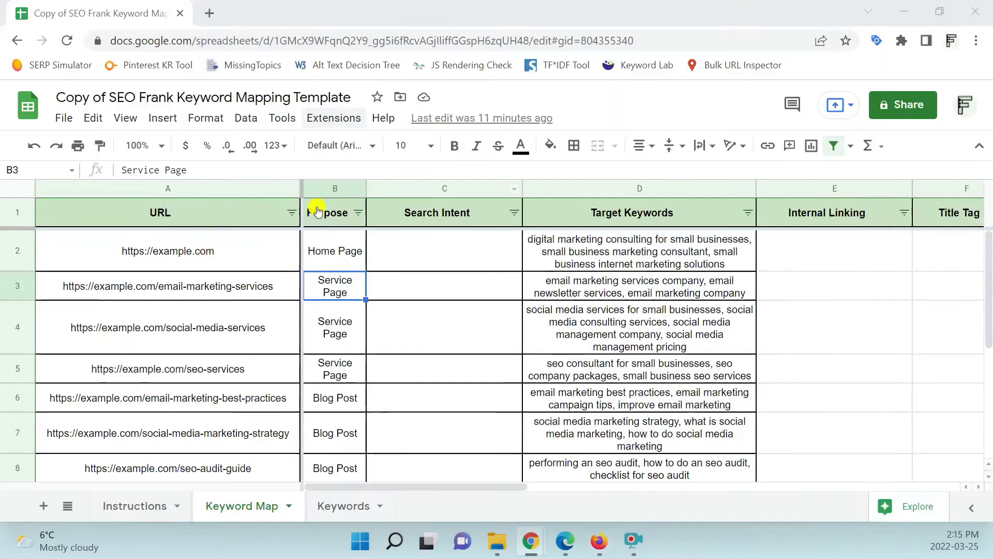
click(655, 291)
drag(307, 170, 441, 170)
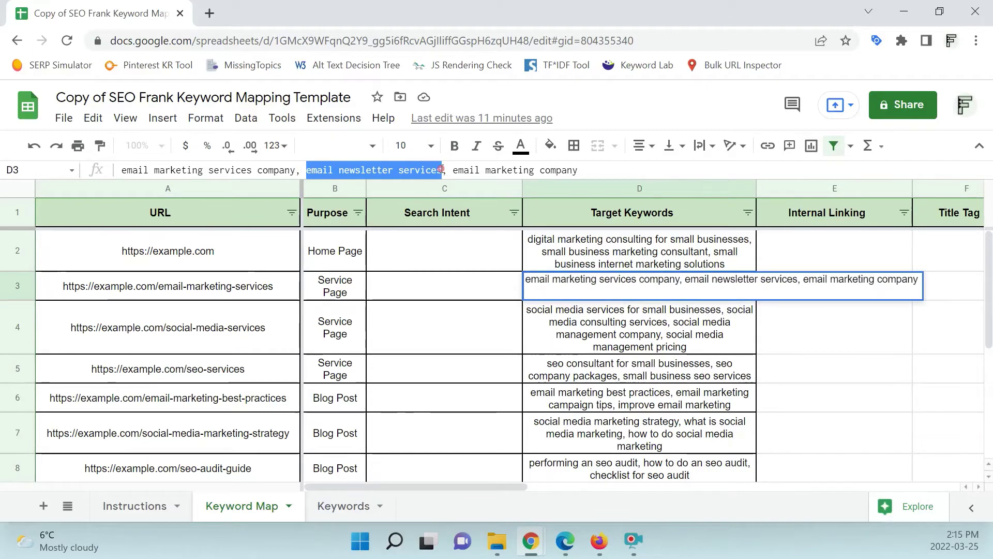
key(alt+Tab)
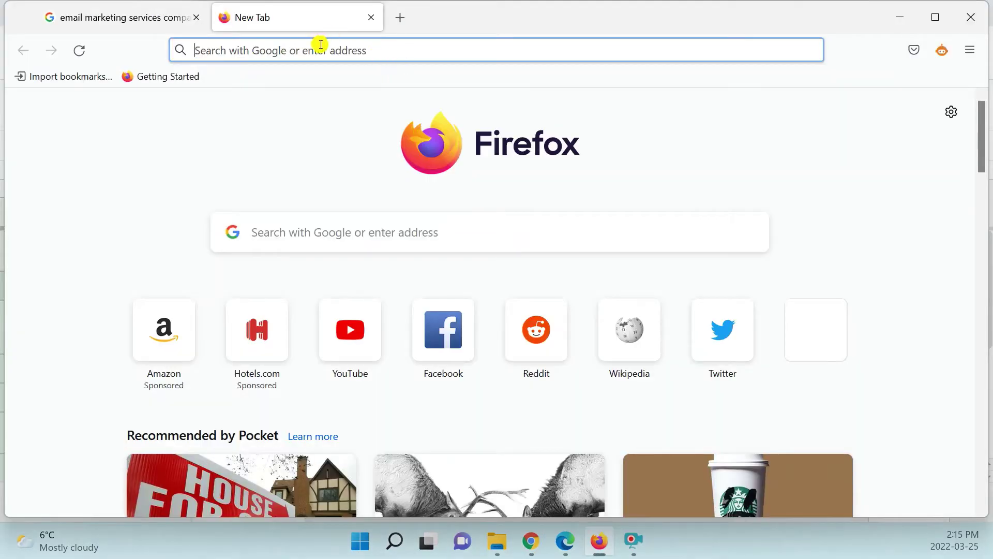
text(email newsletter servic)
key(Return)
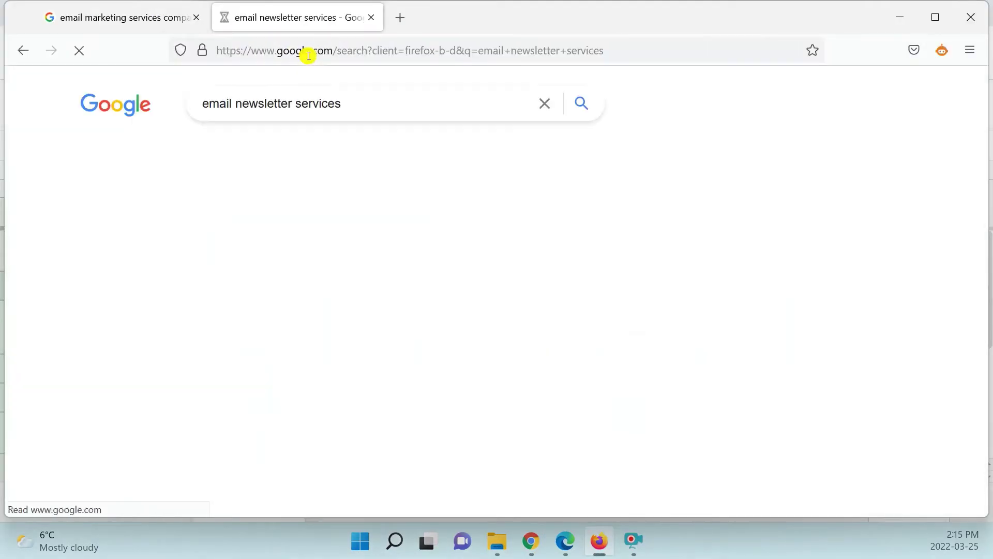
Step: Compare the Google results for "email marketing services company" with those for "email newsletter services" to judge whether their search intent matches
click(139, 17)
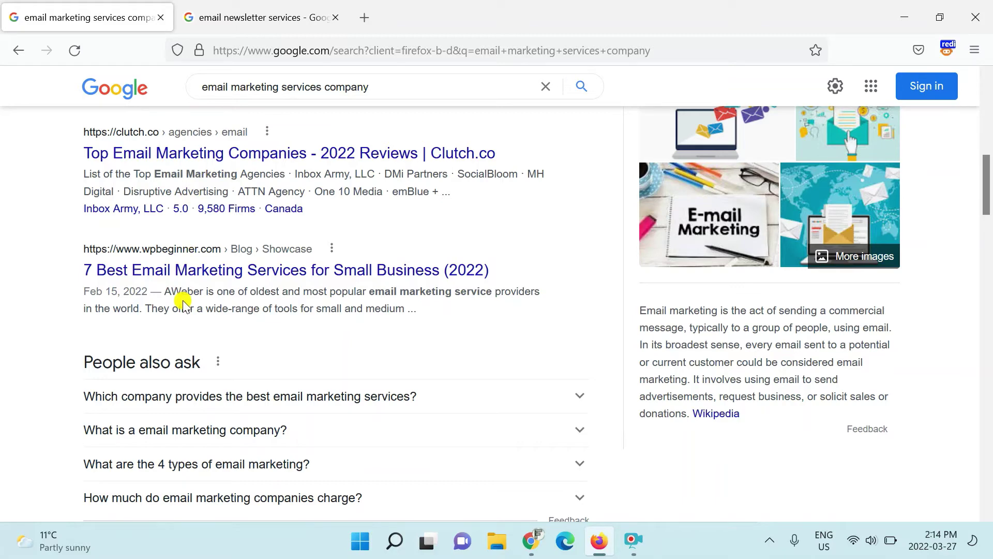
scroll(183, 302, down, 5)
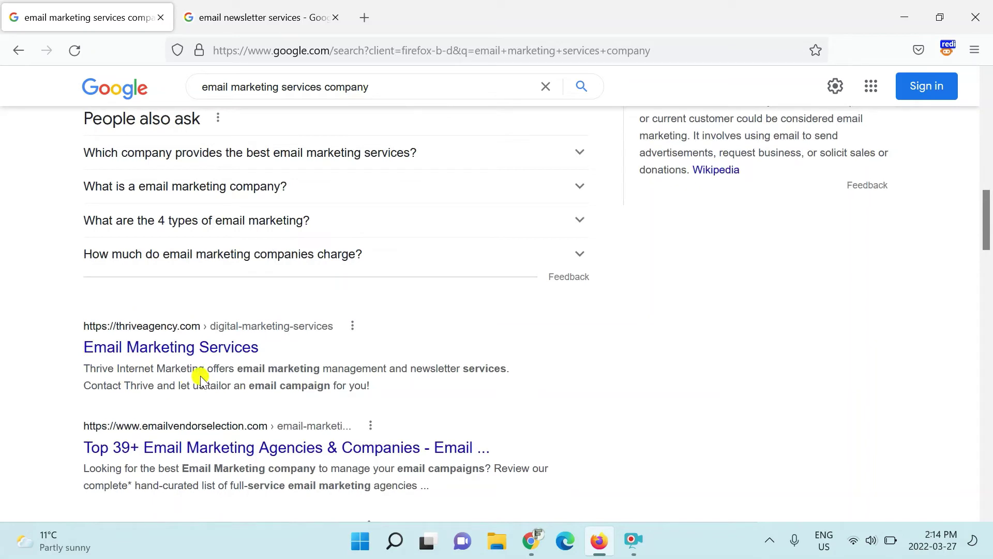
scroll(202, 381, down, 1)
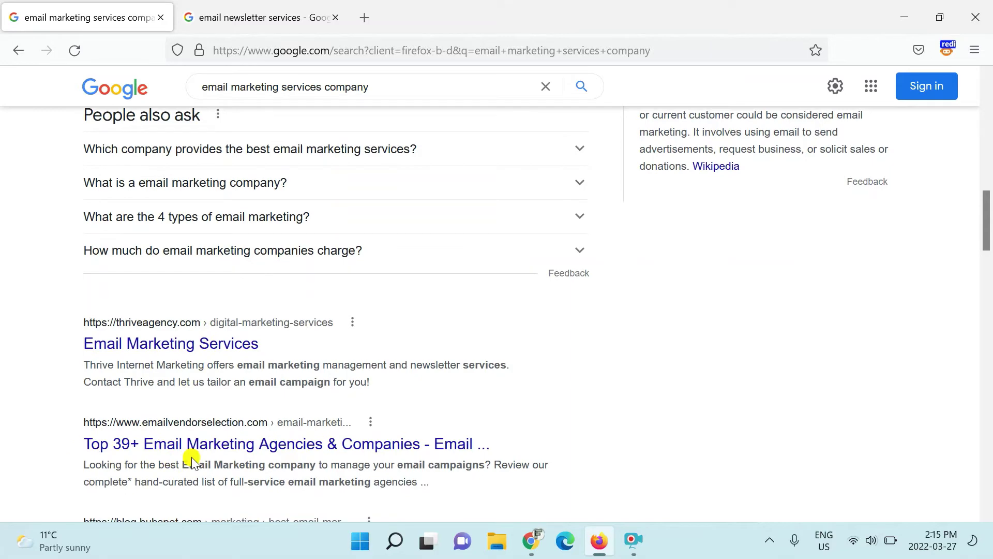
click(275, 21)
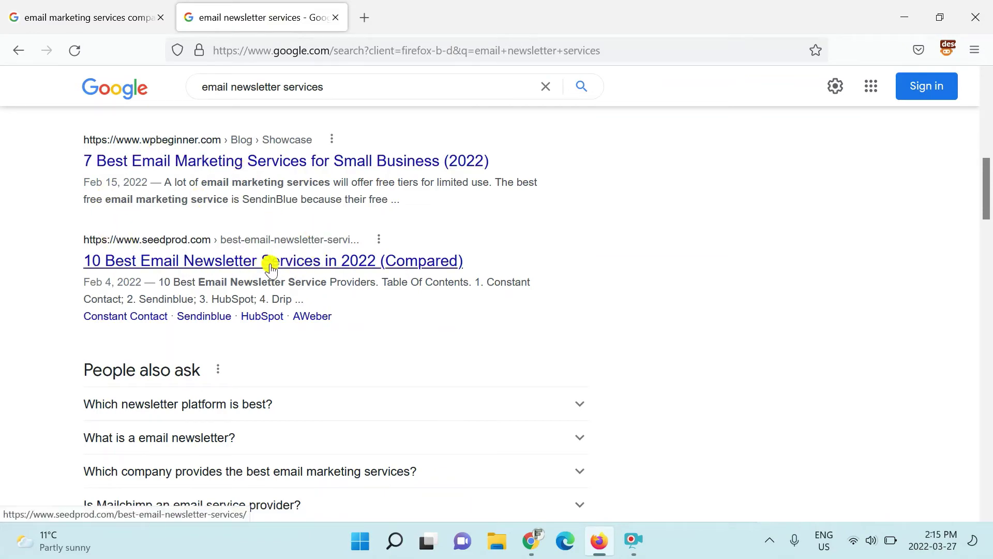
scroll(267, 264, down, 5)
scroll(270, 267, down, 2)
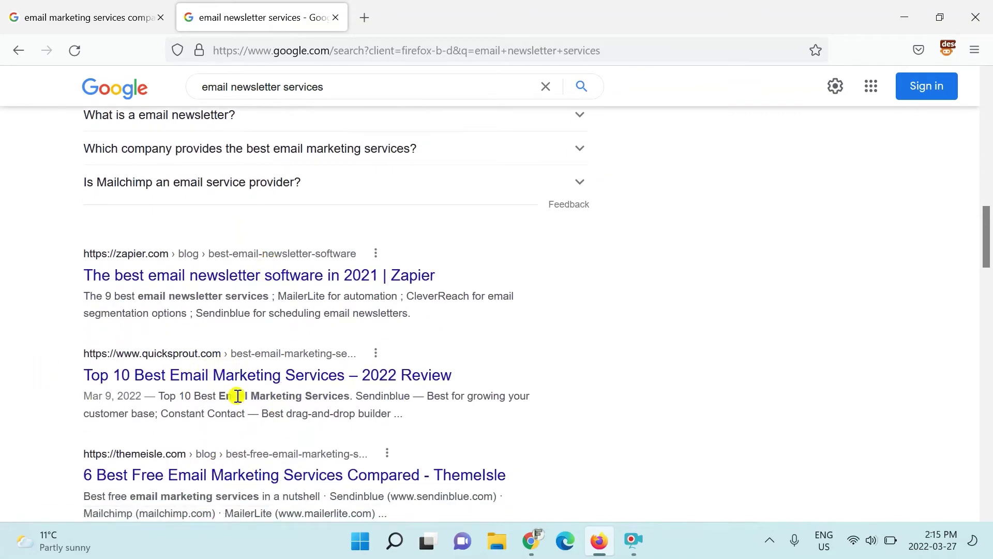
scroll(250, 343, up, 7)
scroll(249, 347, down, 1)
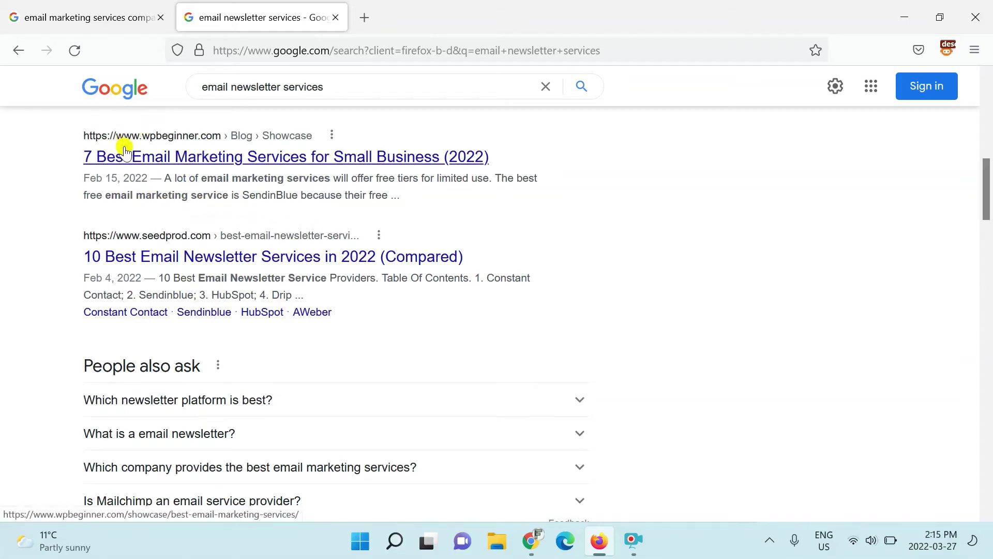
click(112, 23)
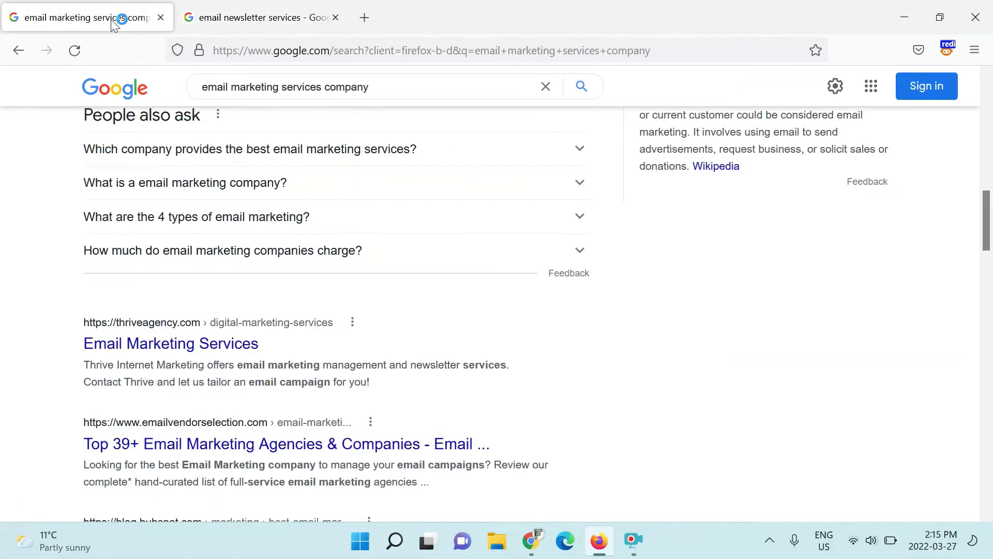
scroll(173, 253, up, 5)
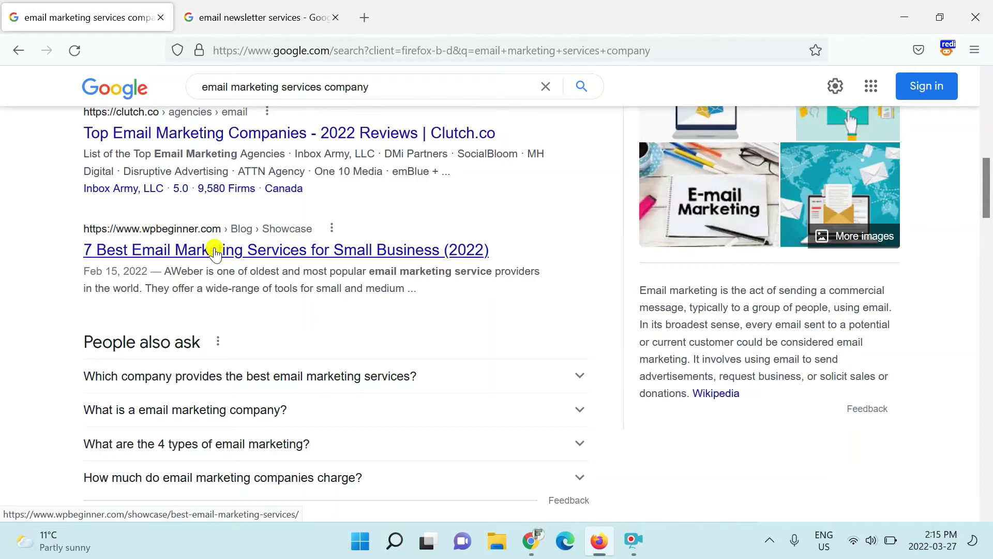
click(250, 29)
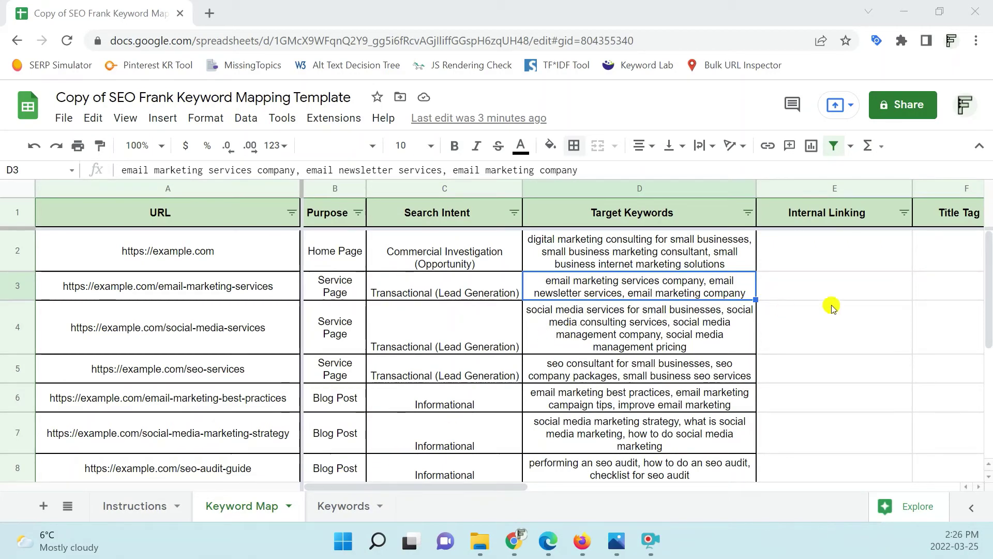
Step: Bring the Internal Linking column of the Keyword Map beside the URLs and select the URLs in A2 to A8
click(429, 488)
drag(430, 487, 584, 468)
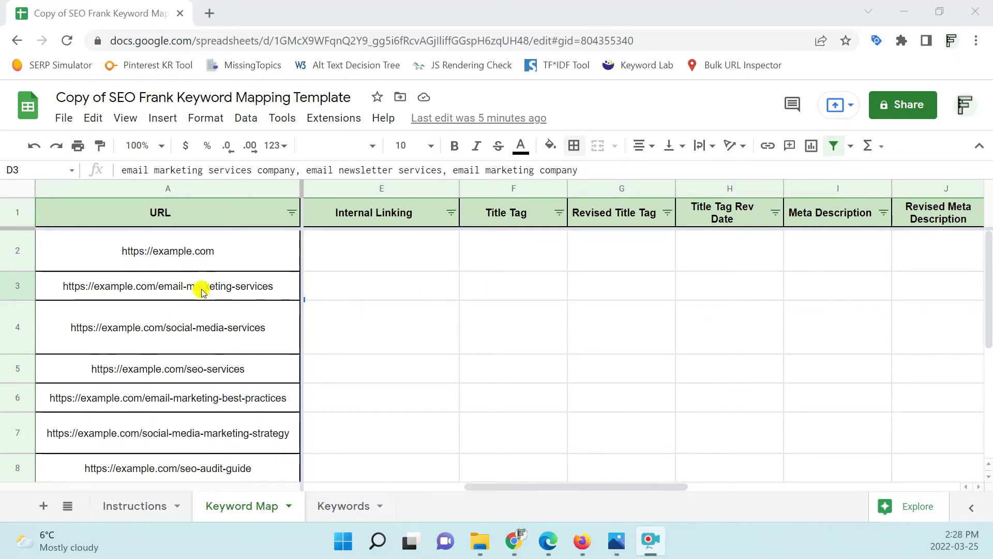
drag(202, 254, 189, 465)
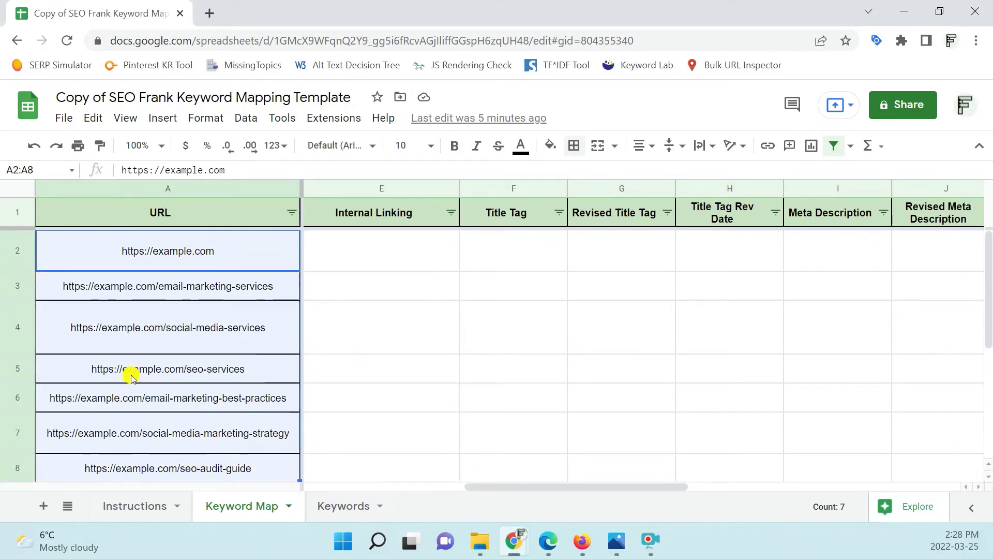
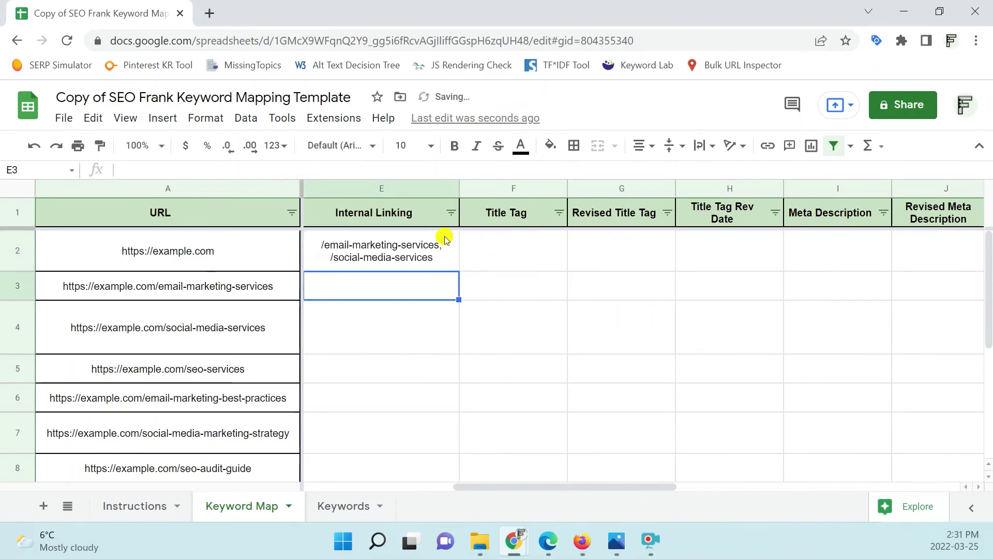
Step: Add the /seo-services path from the URL in A5 to the home page's internal links in E2
click(261, 377)
drag(308, 167, 228, 171)
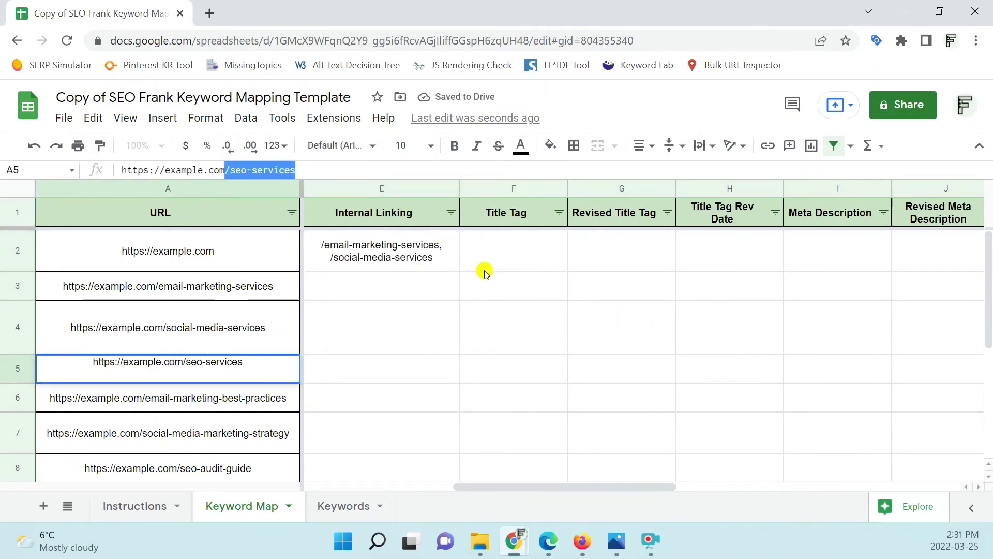
click(420, 255)
click(404, 164)
text(,)
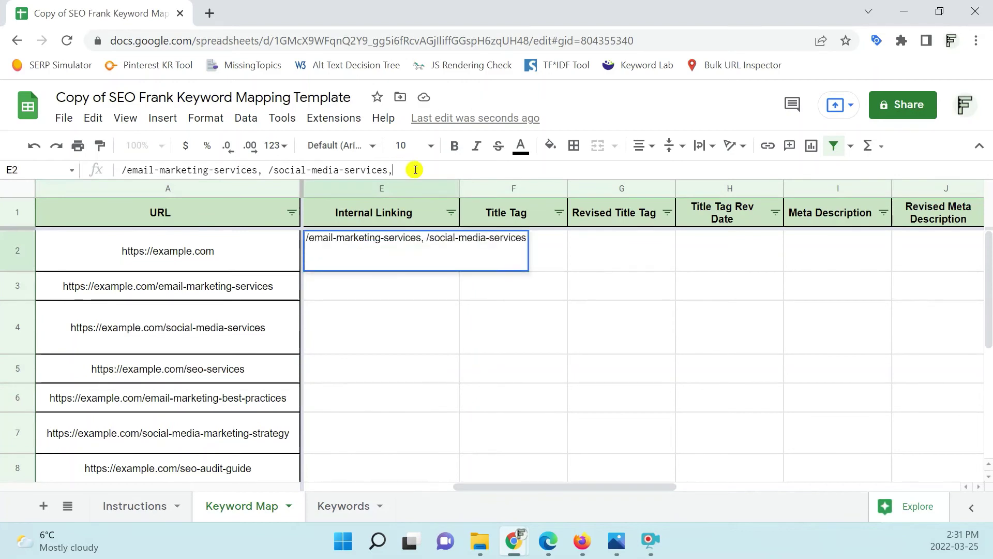
text(/seo-services)
key(Return)
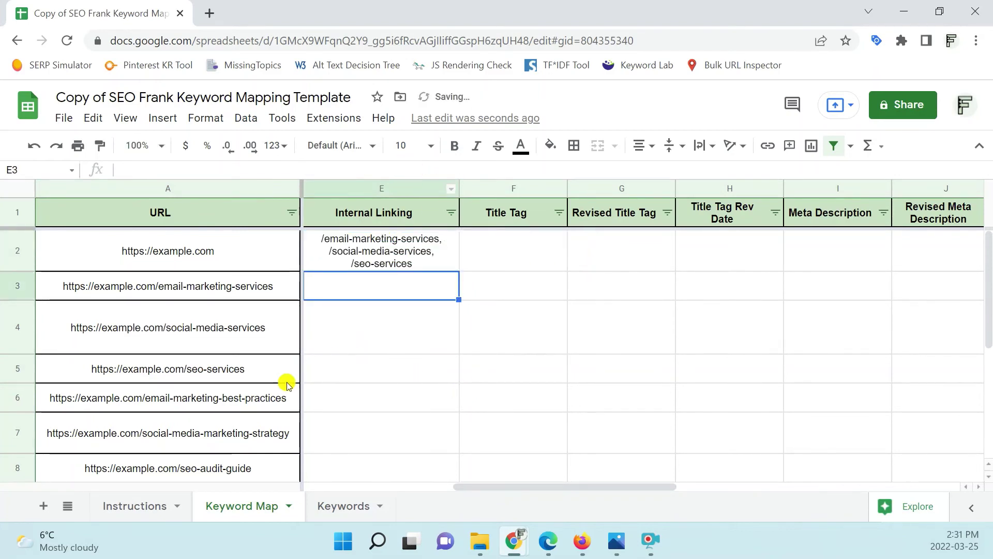
Step: Review the blog URLs in A6 to A8 against the home page's internal links in E2
scroll(206, 348, down, 1)
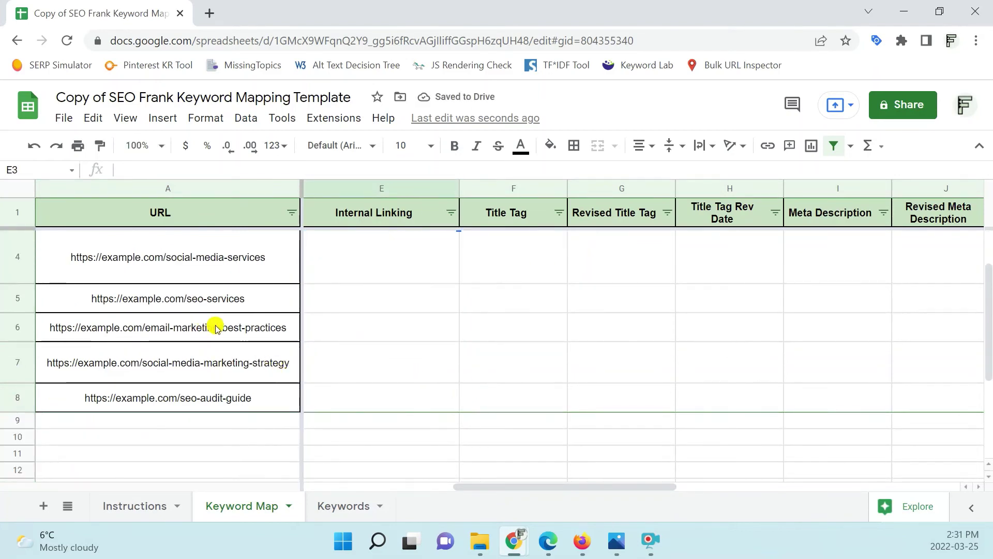
drag(219, 329, 216, 398)
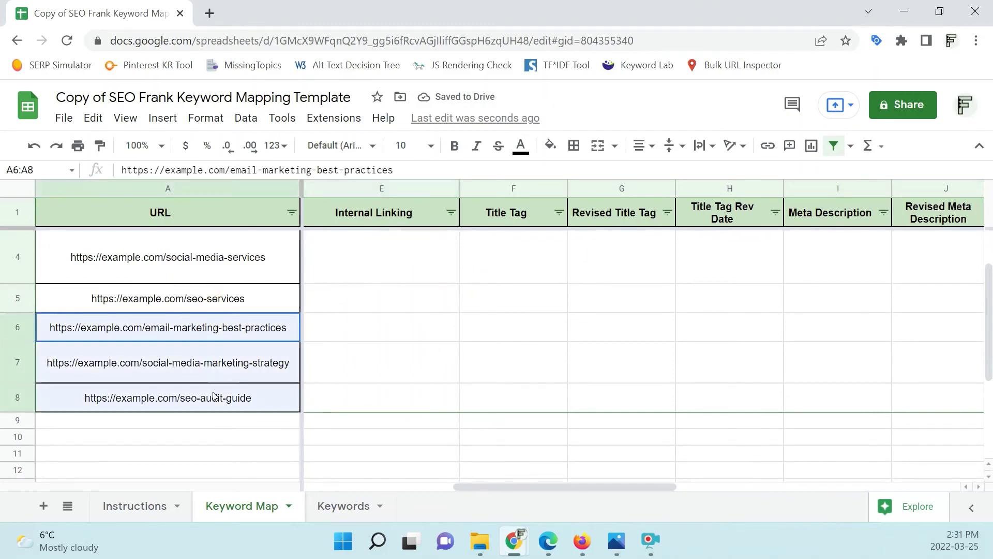
scroll(399, 348, up, 1)
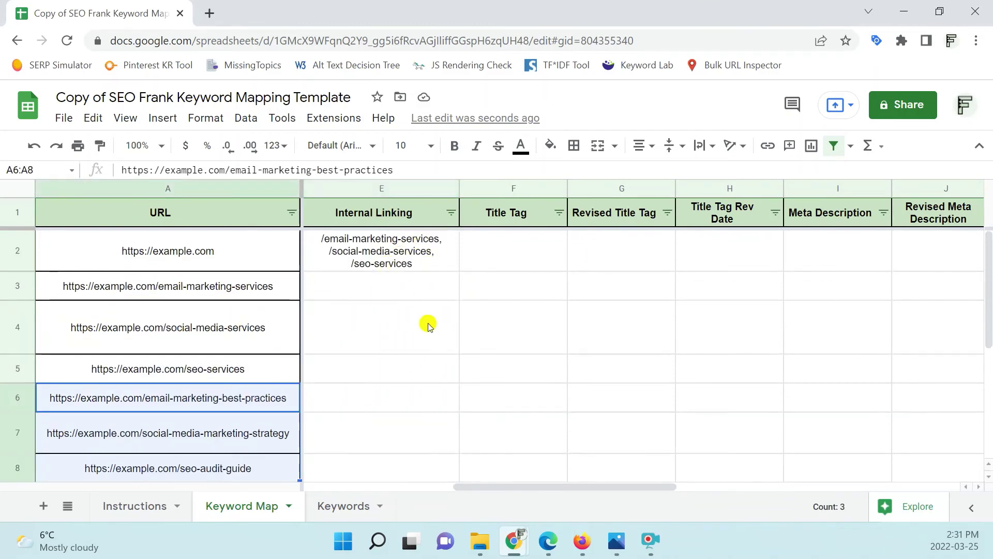
scroll(359, 350, down, 1)
scroll(359, 350, up, 1)
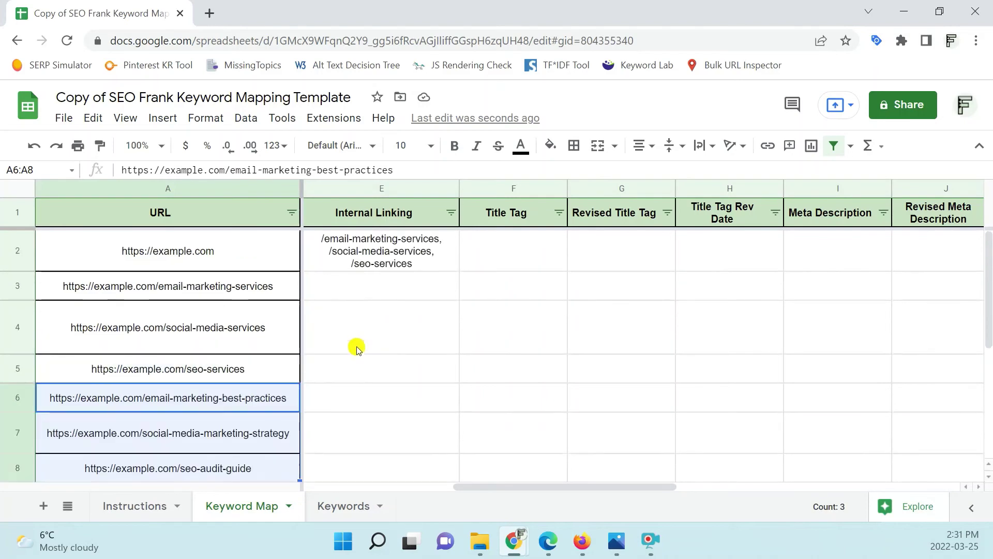
click(388, 256)
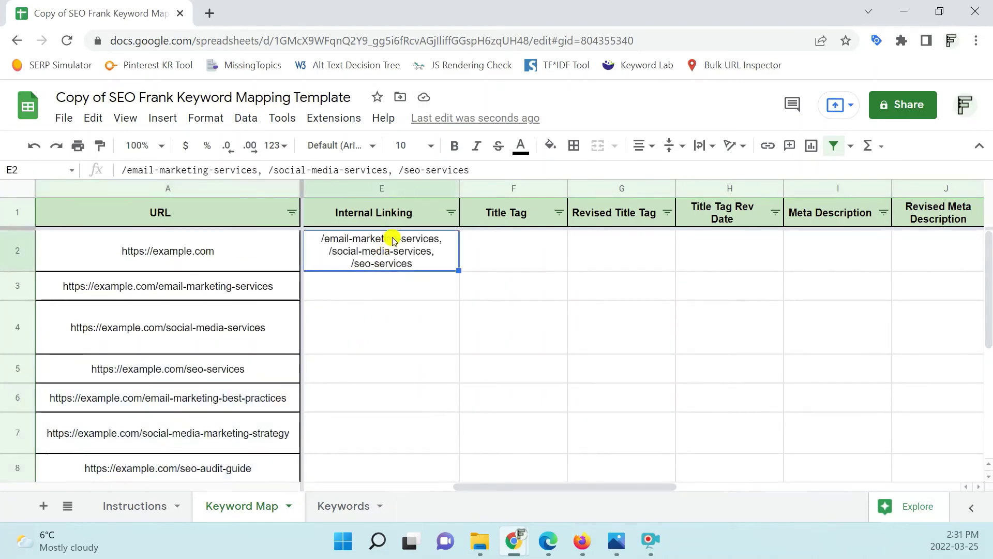
click(229, 258)
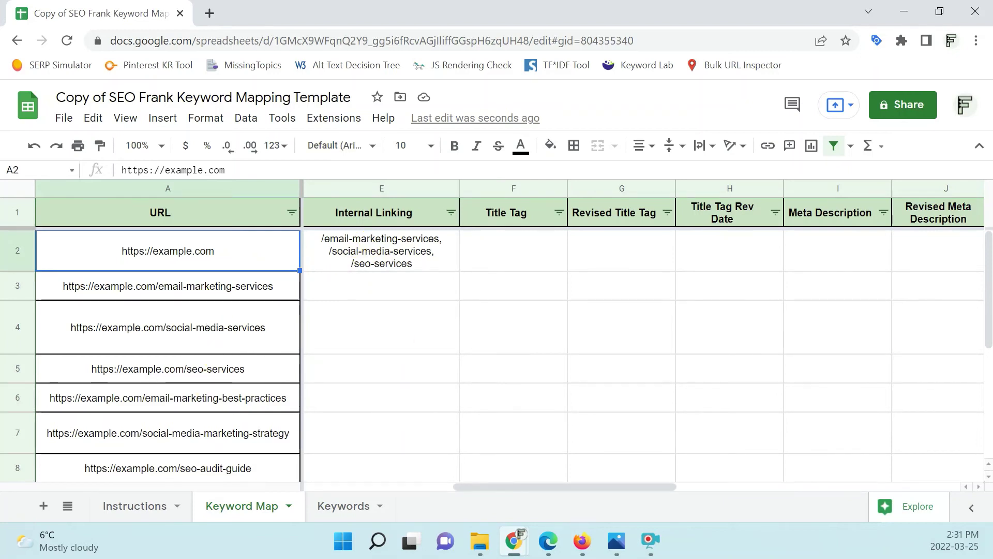
click(381, 250)
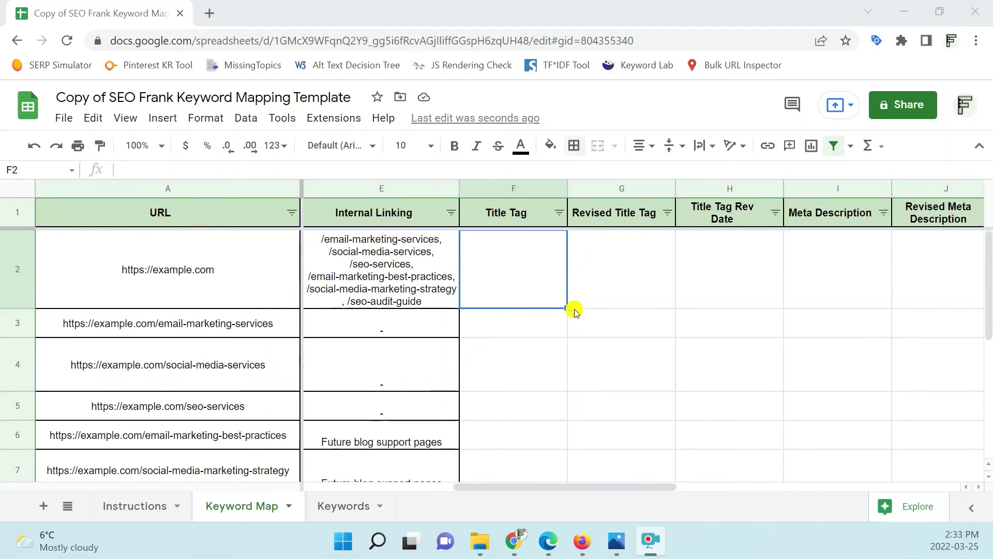
Step: Look through the title tag, meta description and H1 tag columns of the Keyword Map, focusing on the home page row
drag(537, 488, 605, 482)
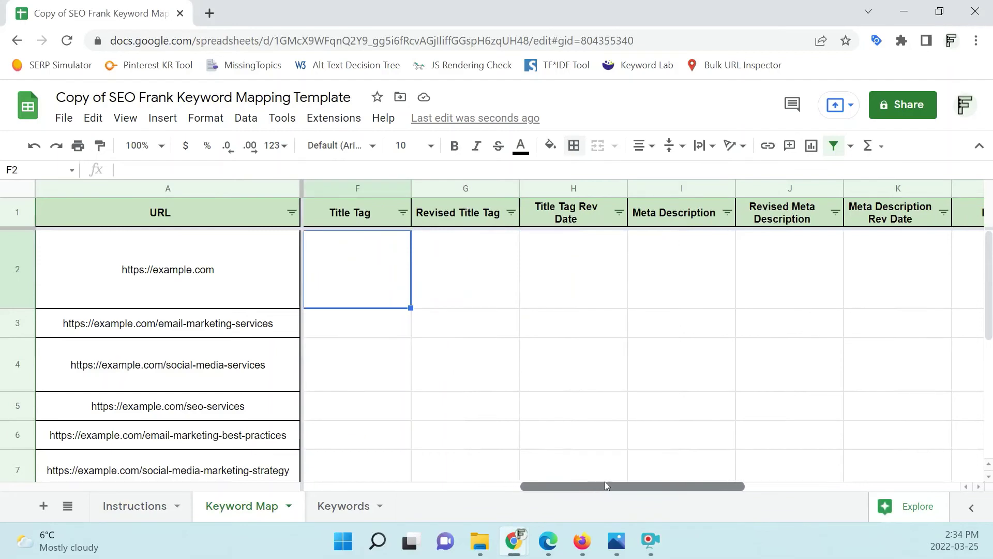
click(672, 274)
drag(672, 489, 803, 485)
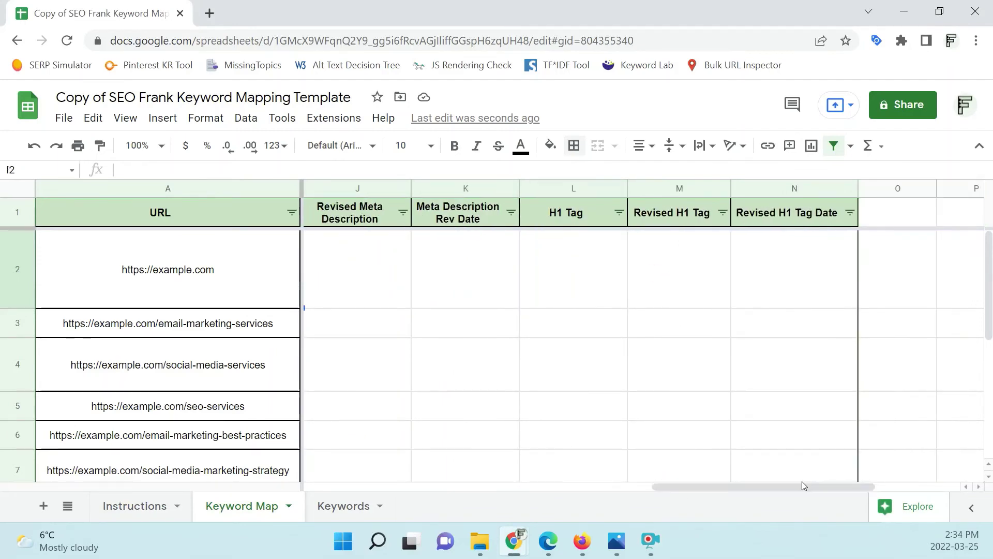
click(559, 281)
drag(709, 488, 558, 504)
click(511, 290)
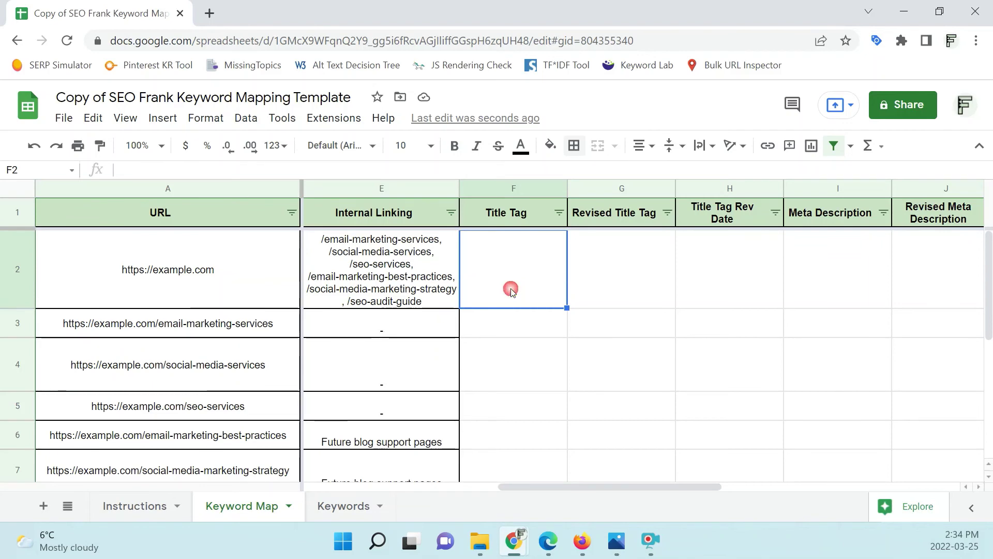
click(591, 276)
click(510, 269)
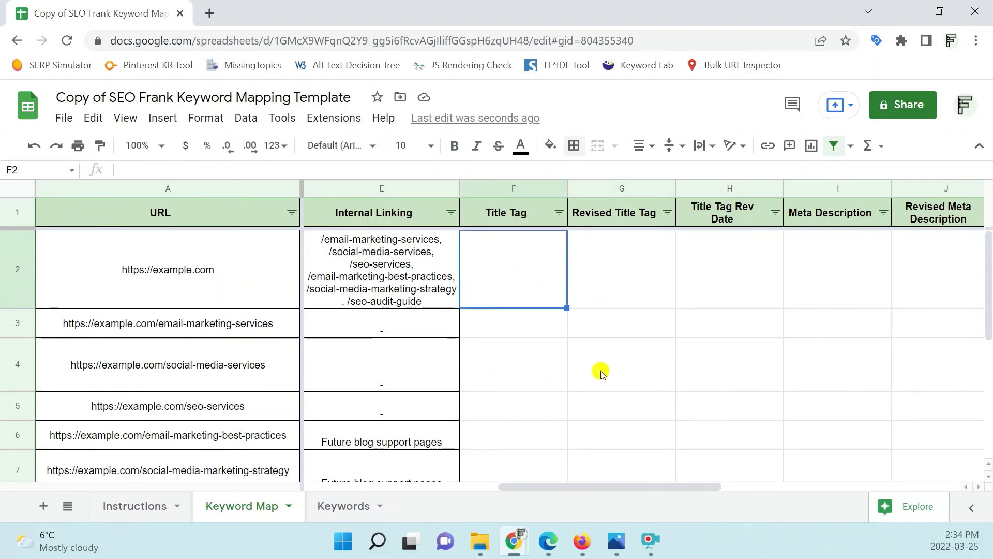
click(847, 265)
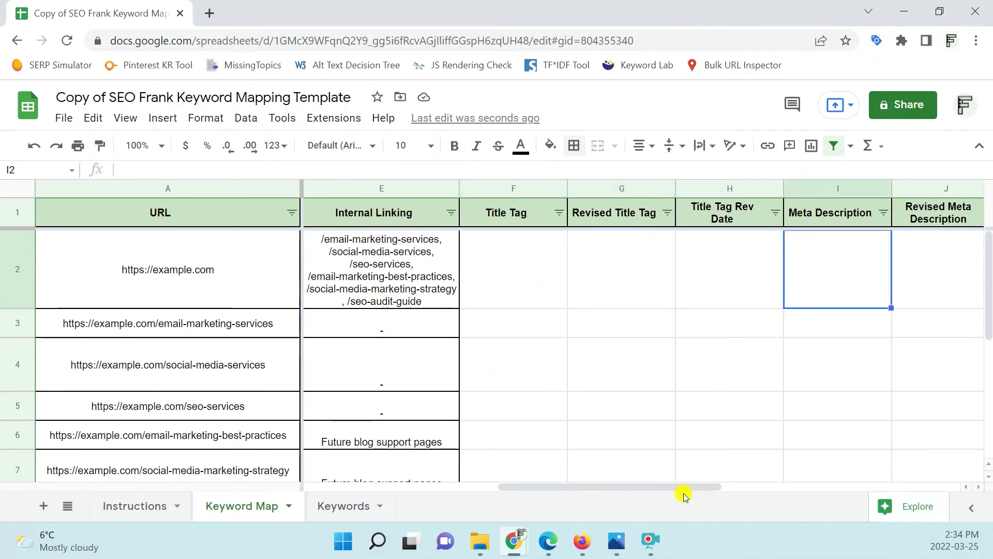
mouse_move(683, 485)
mouse_down()
mouse_move(786, 476)
mouse_move(616, 474)
mouse_move(679, 473)
mouse_up()
Step: Examine the Title Tag, Revised Title Tag and Title Tag Rev Date columns, moving across the cells of rows 2 and 3
click(506, 265)
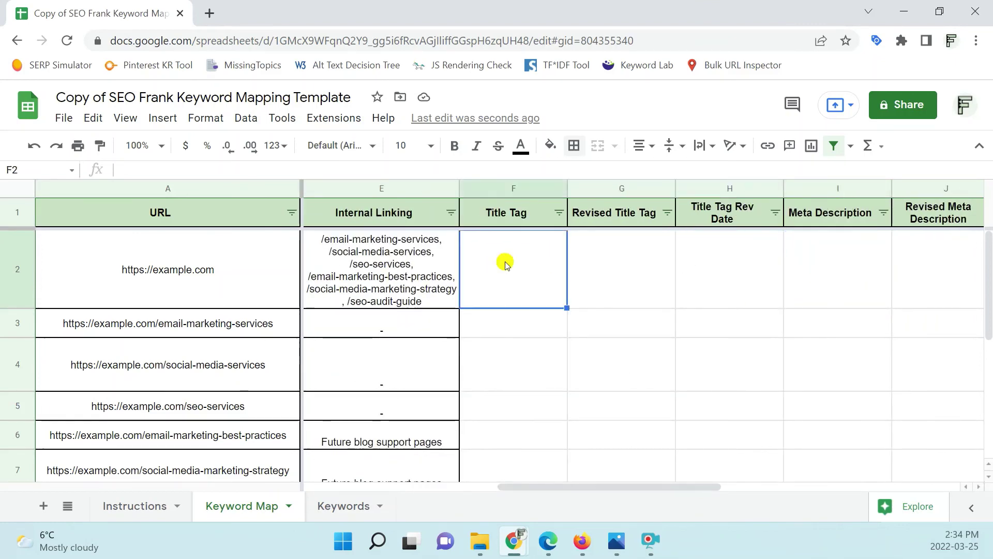
click(607, 278)
click(630, 194)
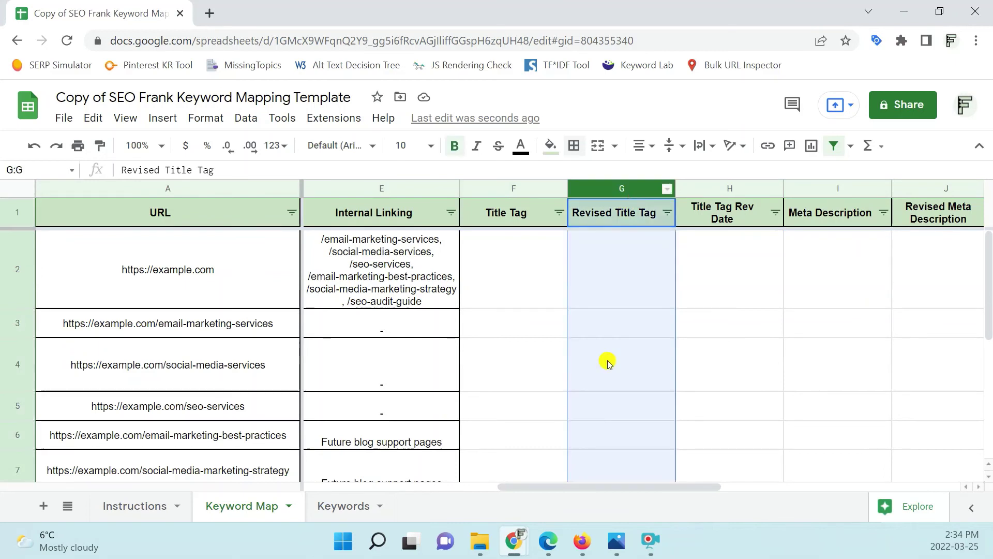
drag(610, 485, 624, 501)
click(587, 329)
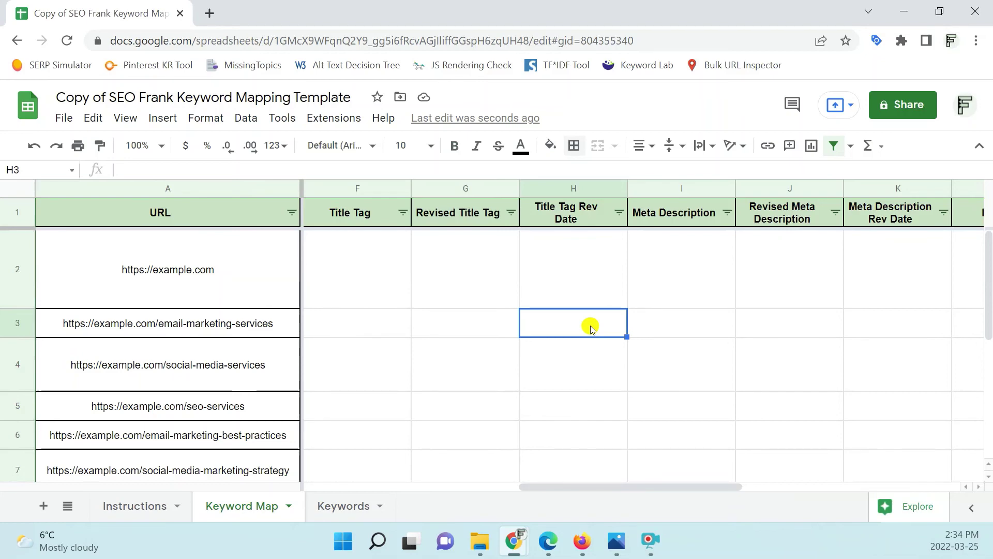
click(341, 333)
click(472, 323)
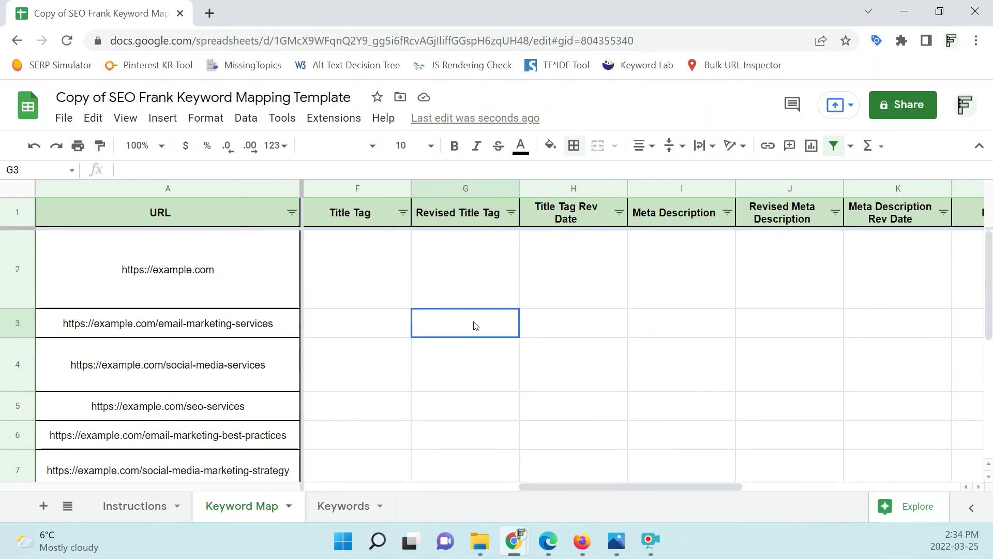
click(555, 330)
click(487, 329)
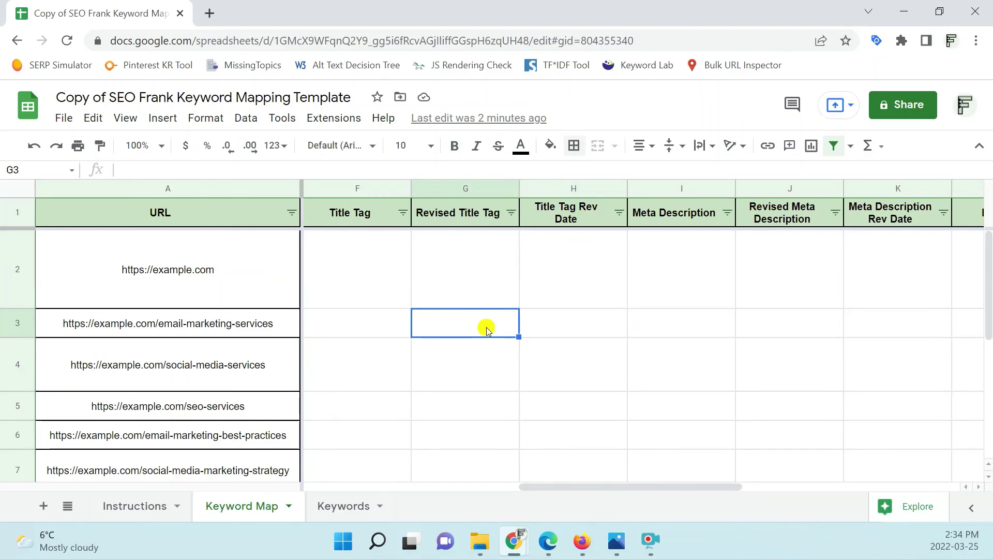
key(Tab)
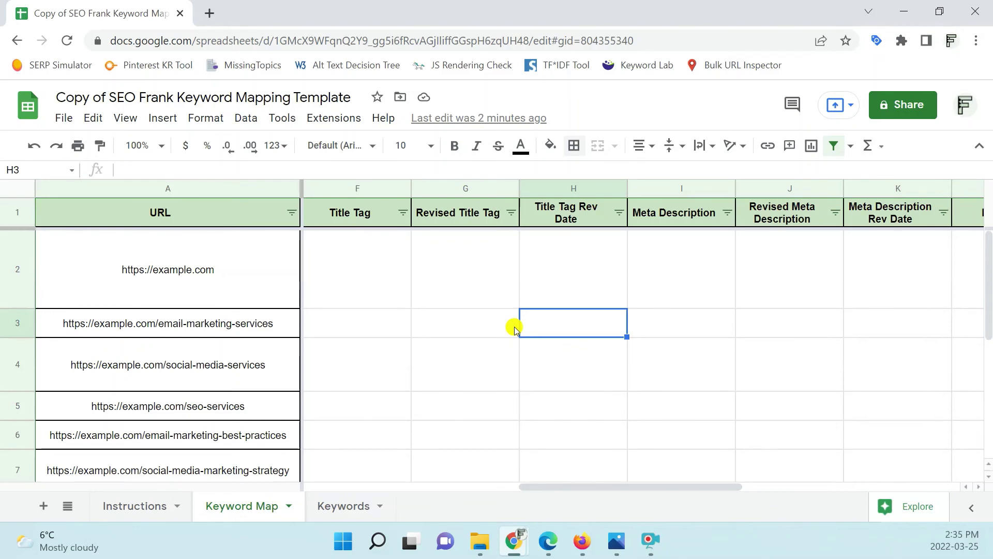
click(581, 326)
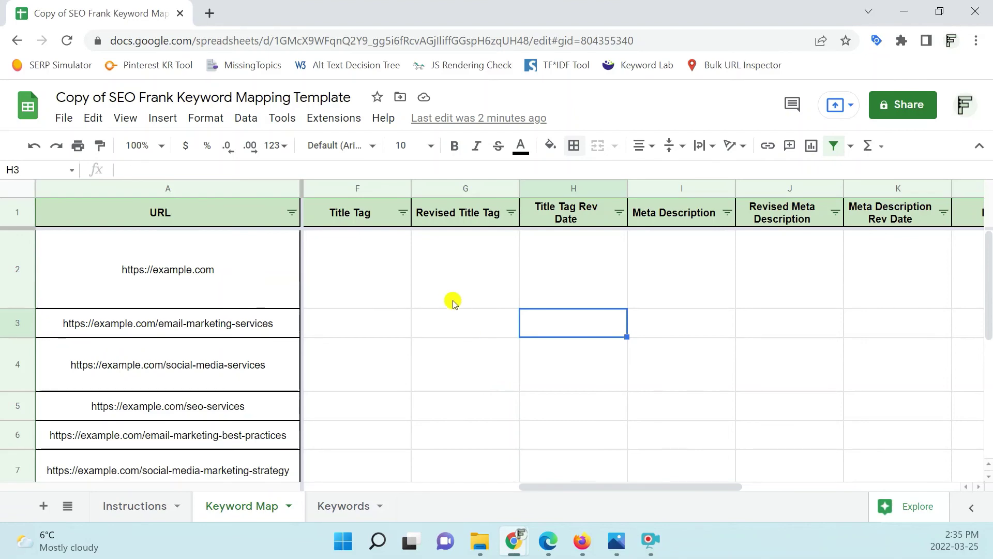
Step: Select columns F to N, from Title Tag to Revised H1 Tag Date, to view all the on-page tag fields
drag(381, 189, 853, 275)
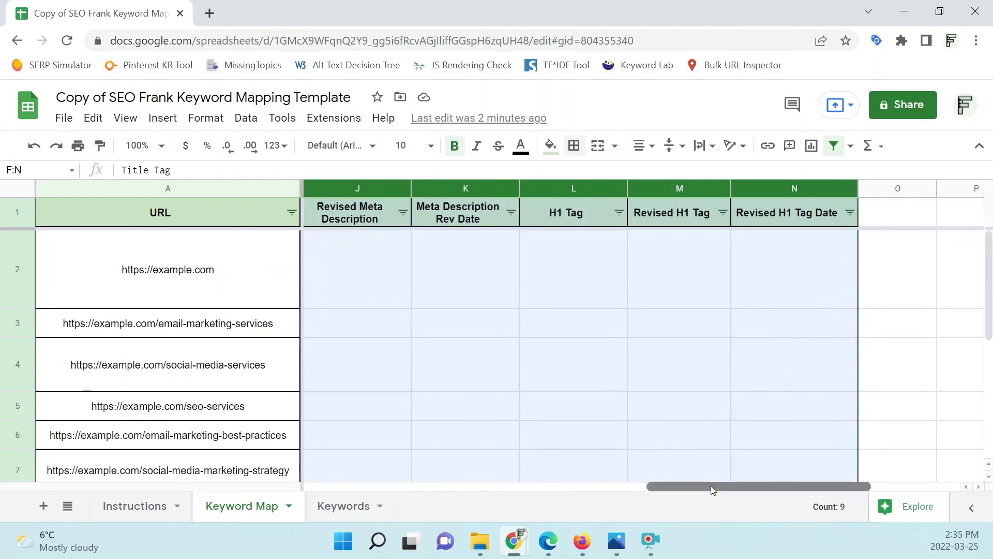
drag(711, 486, 541, 482)
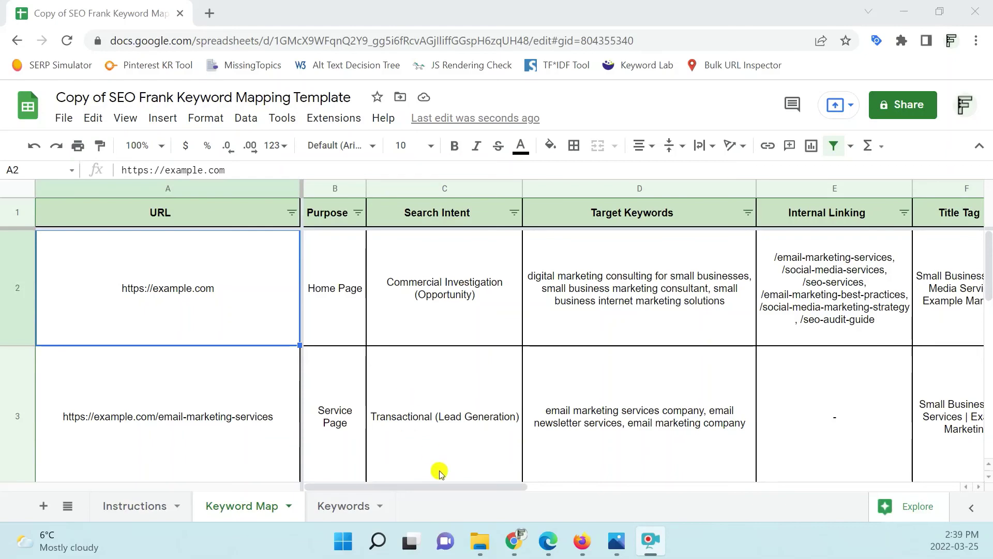
Step: Review the home page's URL, purpose and search intent in row 2 of the completed Keyword Map
drag(437, 488, 357, 441)
click(252, 284)
click(375, 288)
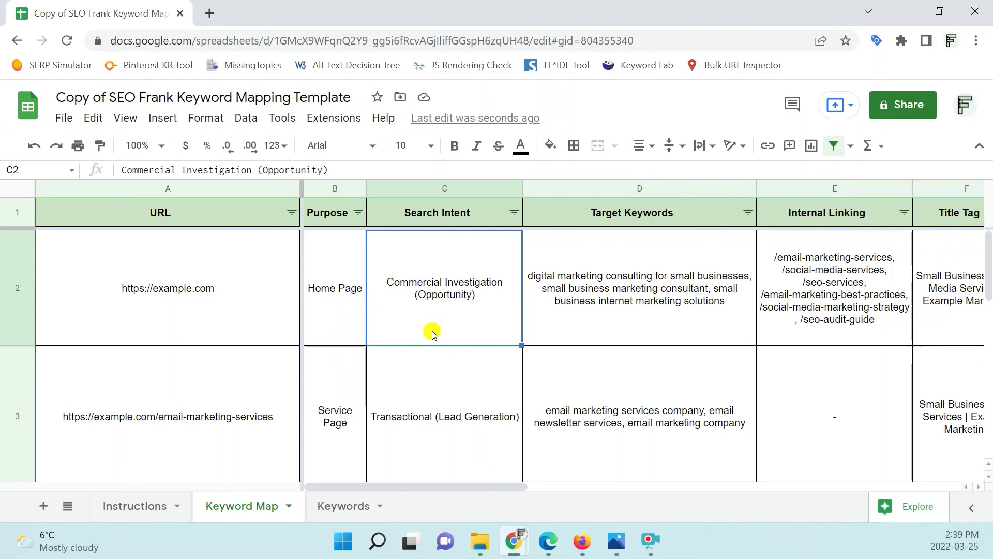
click(240, 315)
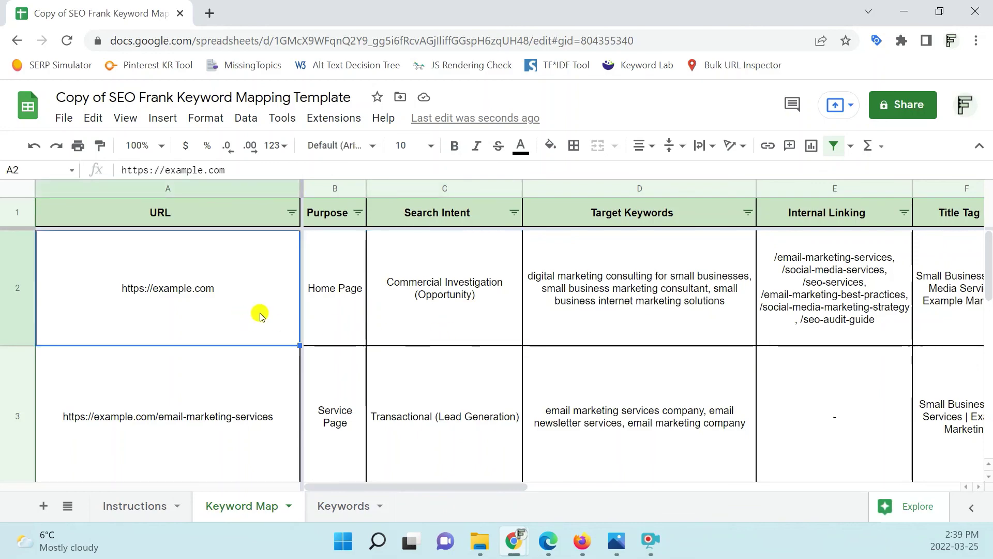
click(361, 303)
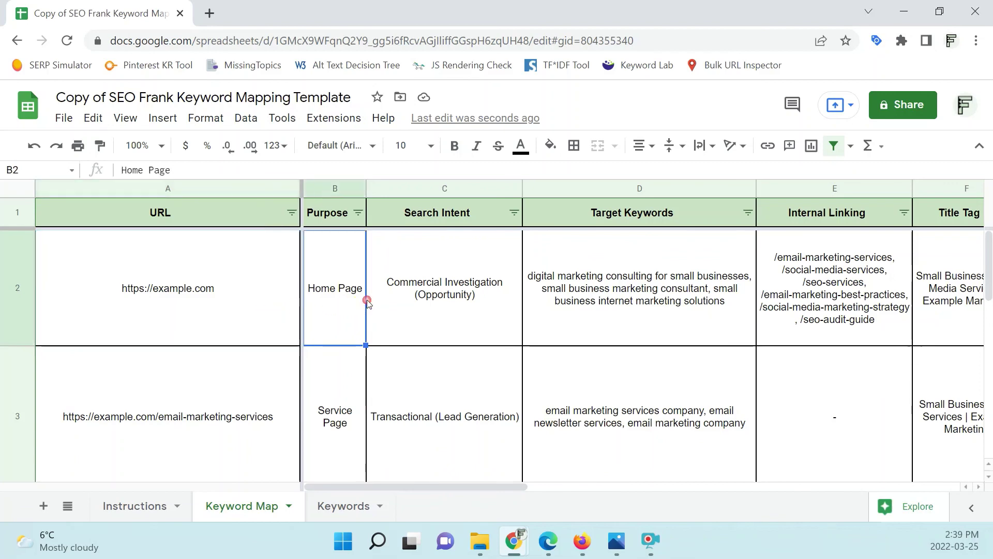
click(244, 300)
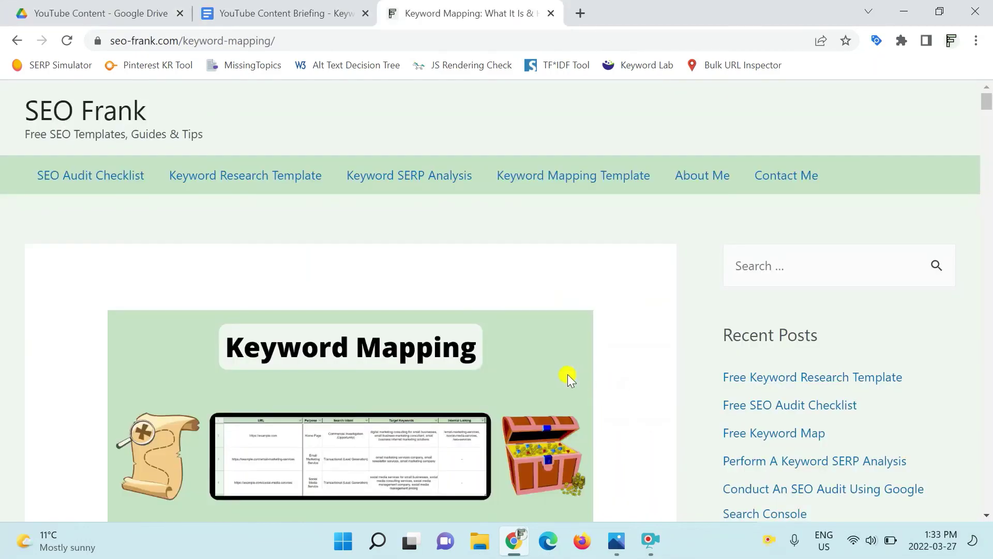
Step: Open the Google Sheets version of the free keyword mapping template from the seo-frank.com keyword mapping guide
scroll(567, 374, down, 15)
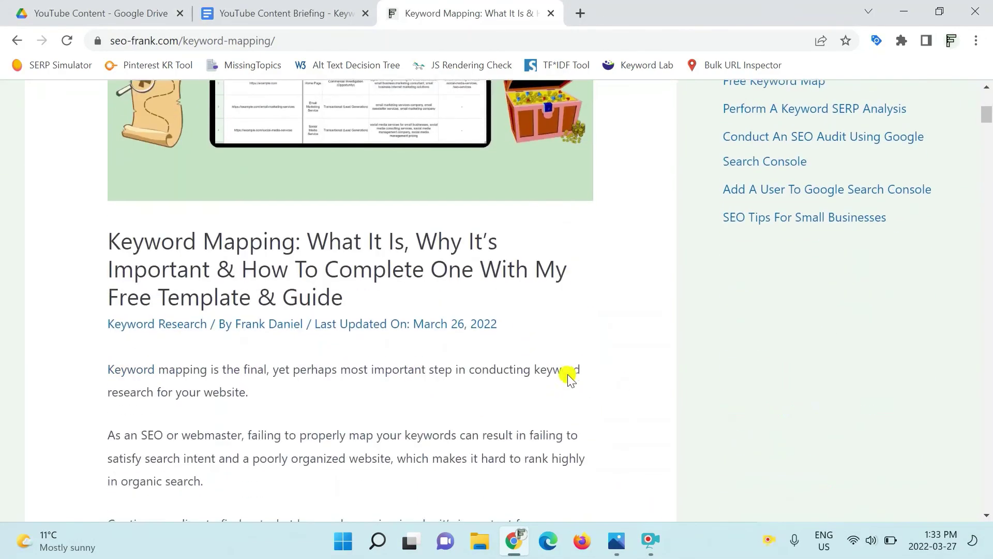
scroll(567, 374, down, 20)
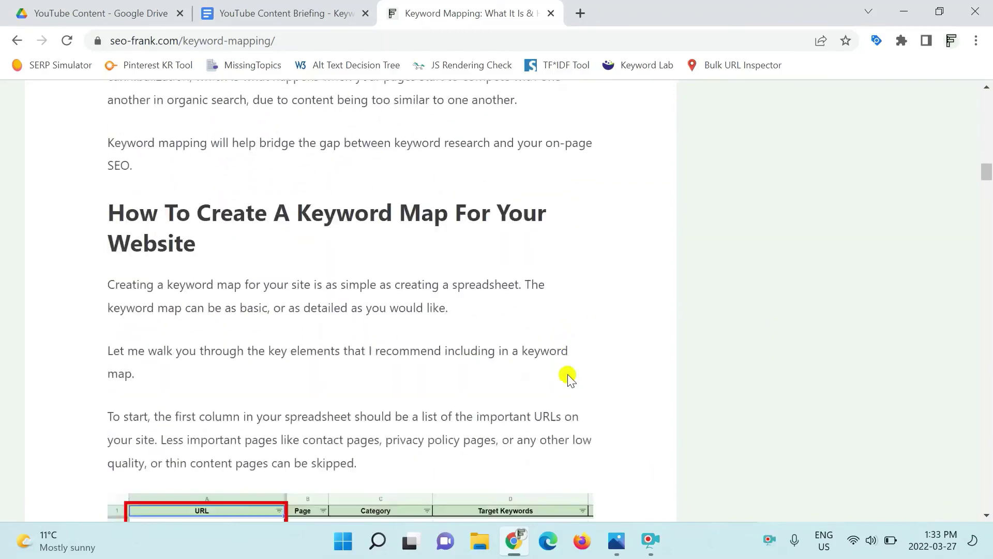
scroll(569, 377, down, 20)
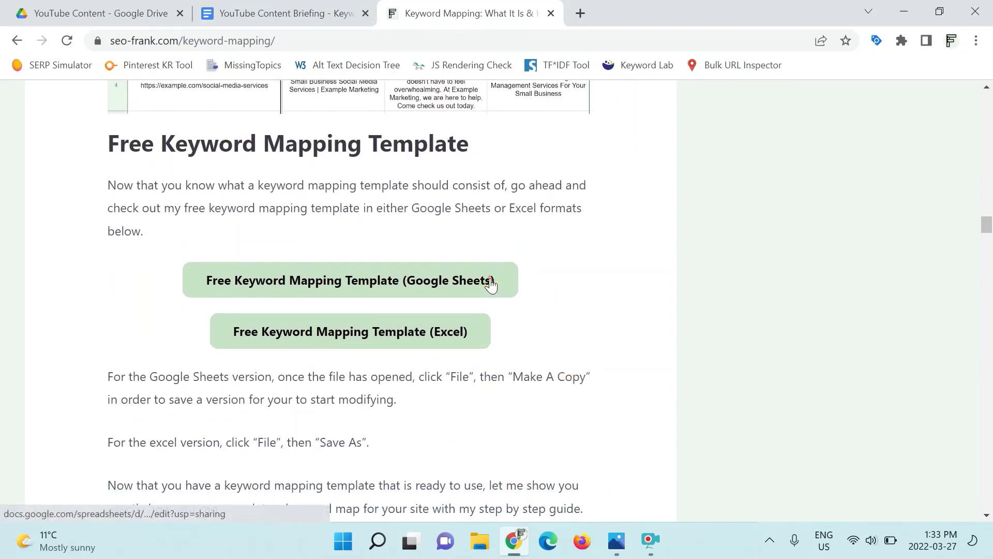
click(491, 284)
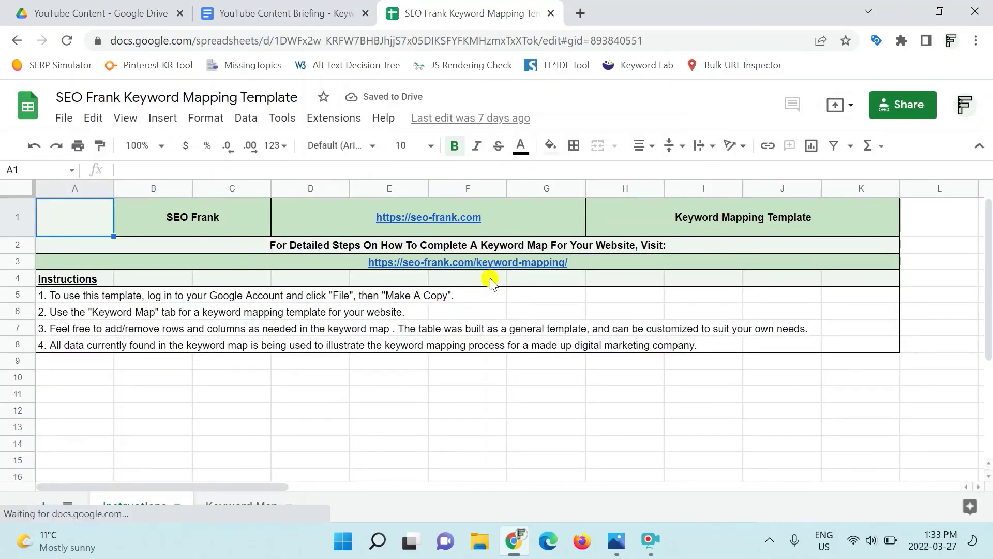
Step: Open the template's Keyword Map sheet and review the home page row from Search Intent to Title Tag
click(244, 507)
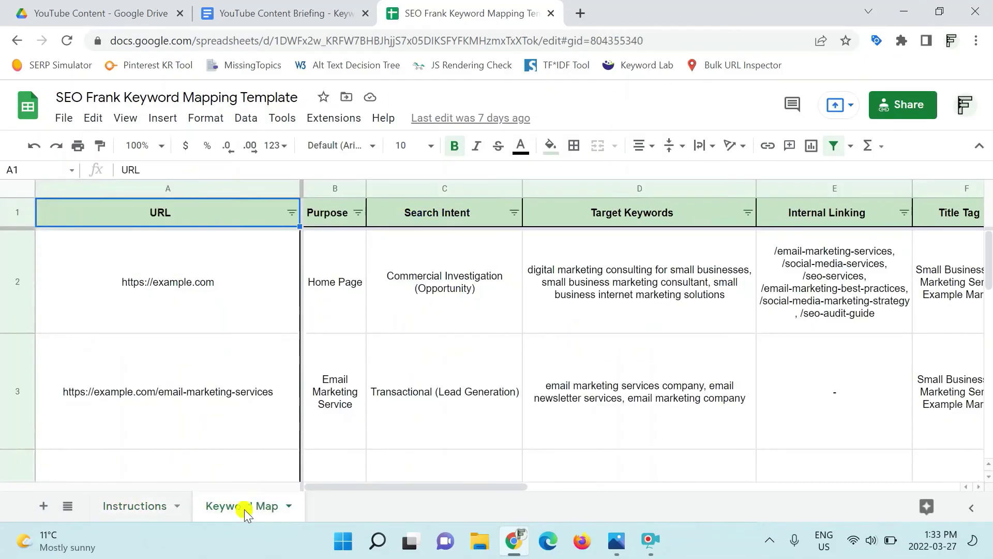
scroll(227, 330, right, 2)
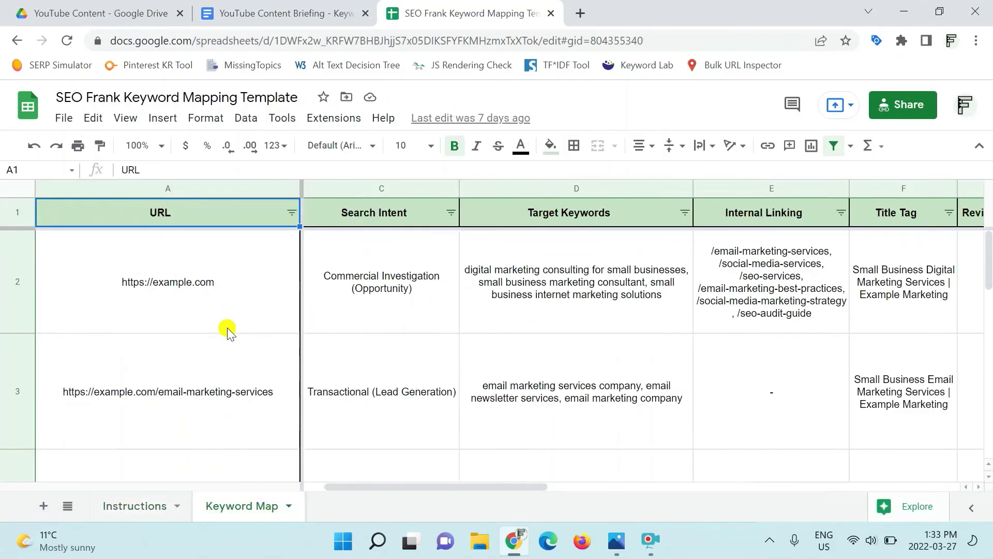
click(371, 307)
key(Right)
key(Right)
key(Right)
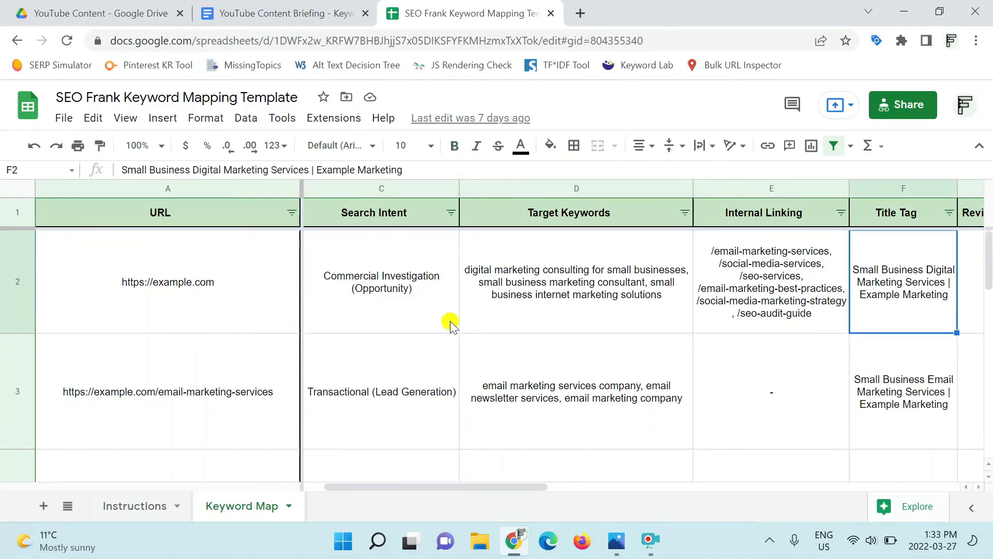
Step: Review the Keyword Map across to Revised H1 Tag Date and down to the SEO audit guide row, and open the Instructions sheet
scroll(450, 323, right, 8)
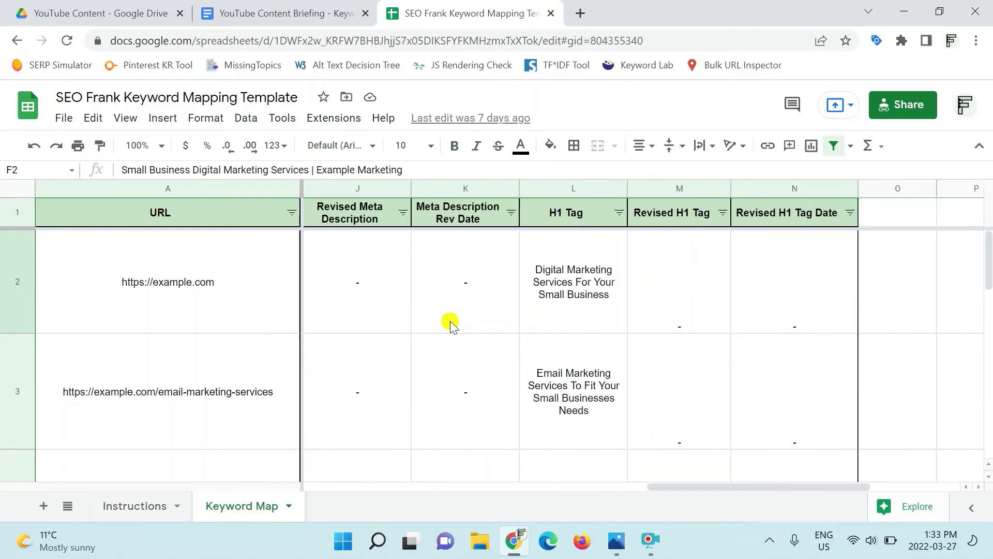
scroll(450, 323, left, 8)
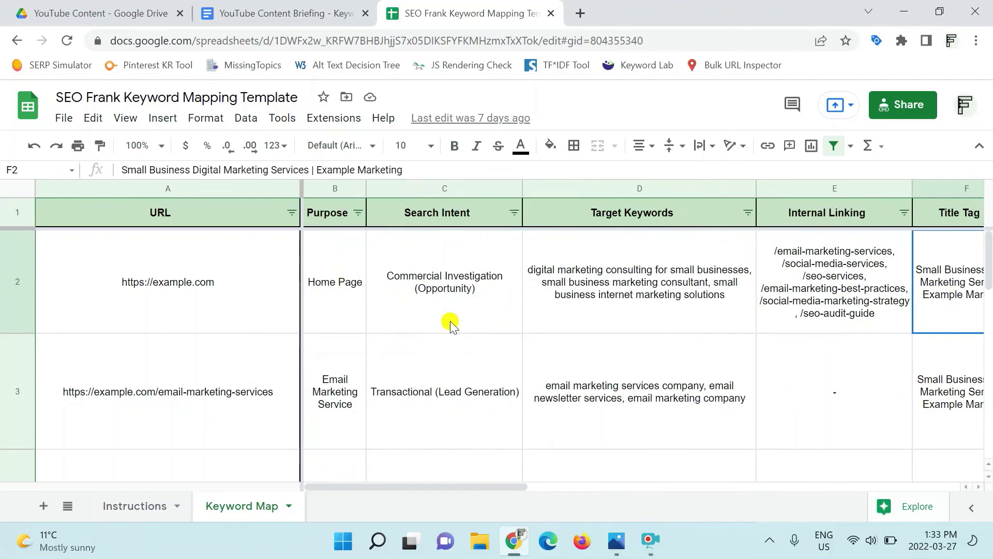
scroll(209, 313, down, 6)
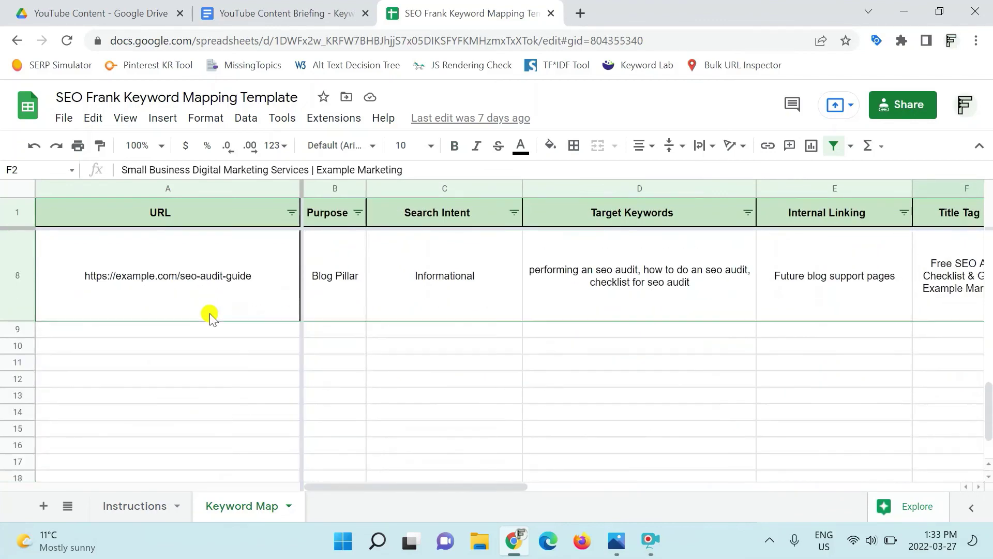
scroll(210, 313, up, 6)
click(135, 506)
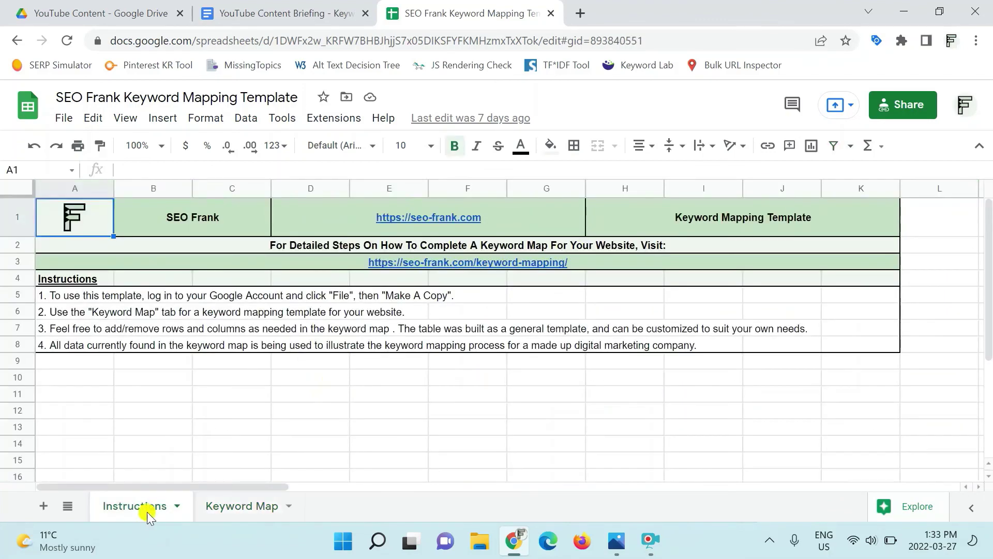
Step: Return to the seo-frank.com keyword mapping guide and open the Excel version of the free keyword mapping template on OneDrive
click(317, 263)
scroll(349, 327, down, 10)
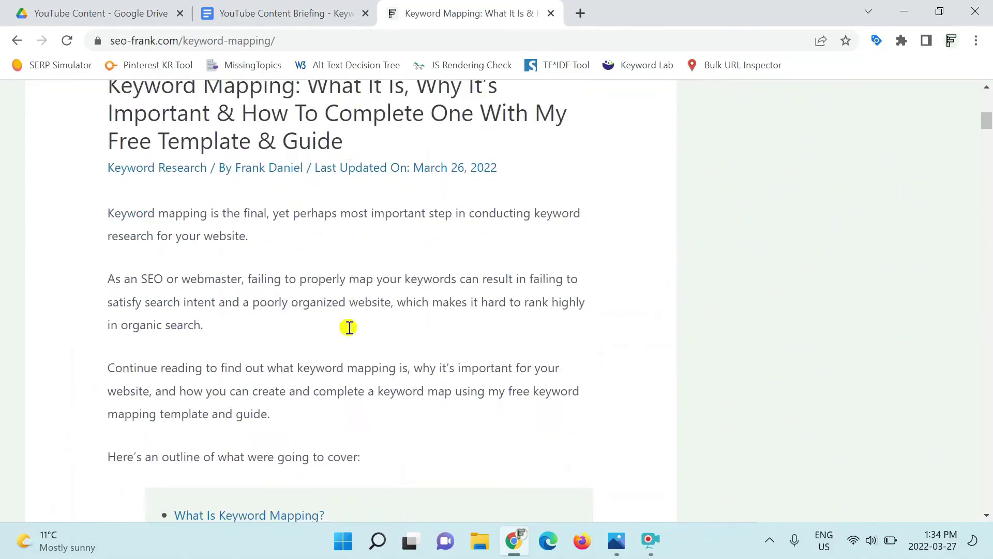
scroll(350, 328, down, 20)
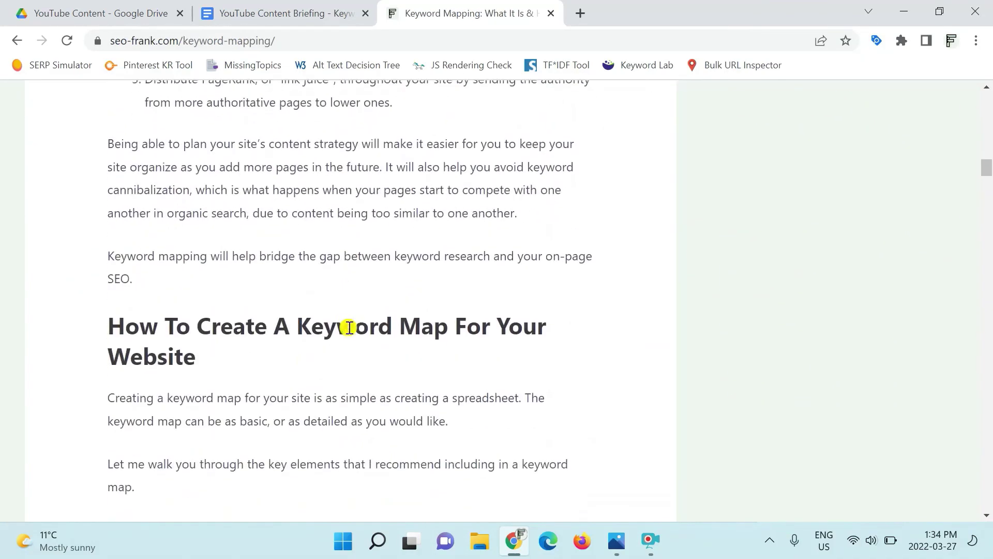
scroll(349, 332, down, 20)
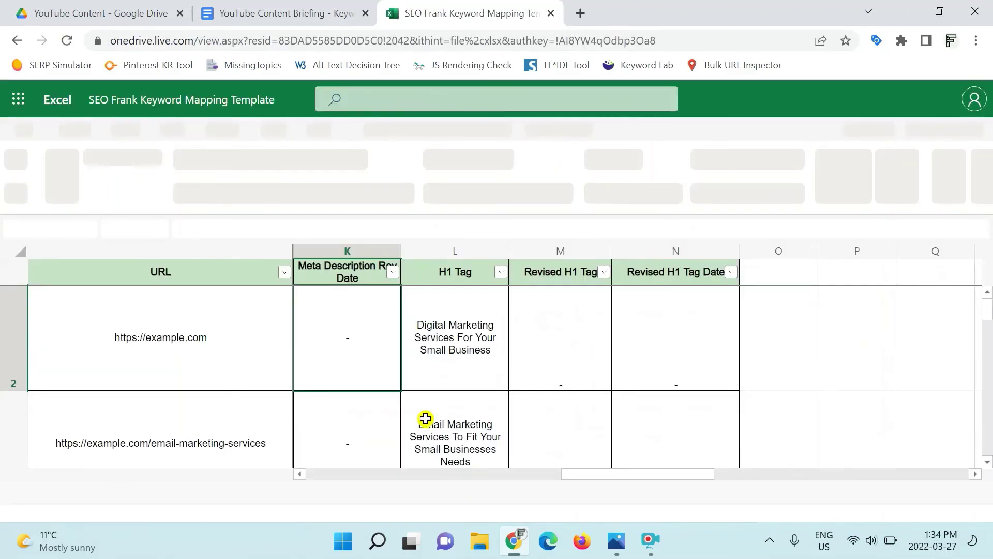
Step: Check the Excel template's Instructions sheet, and review the rows and columns of its Keyword Map sheet from Purpose to Meta Description
click(124, 494)
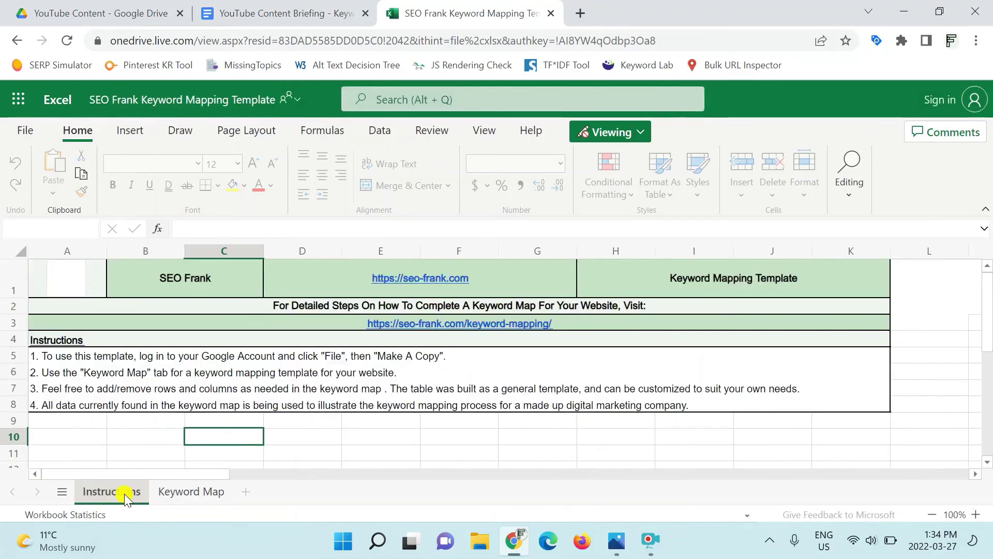
click(181, 494)
scroll(376, 372, left, 10)
scroll(376, 371, down, 3)
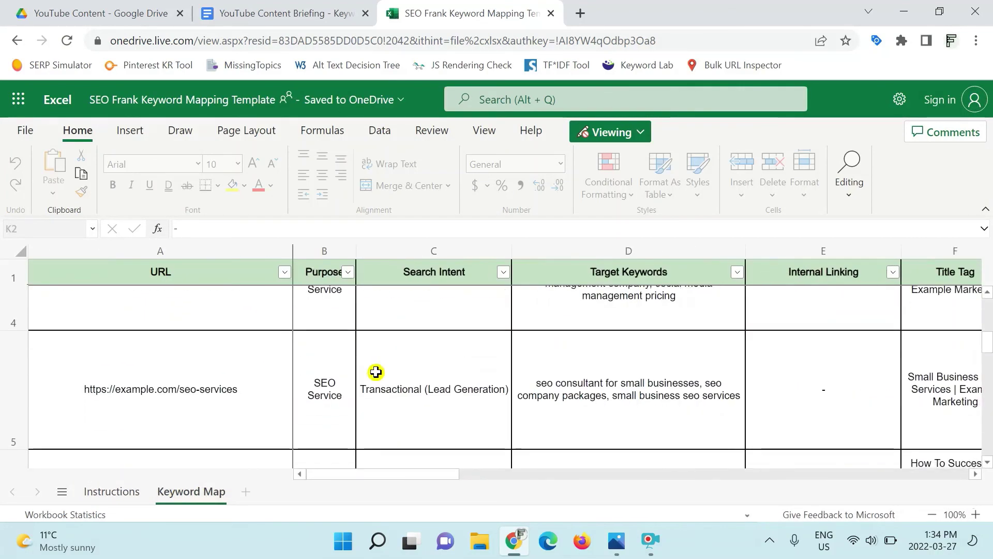
scroll(376, 371, up, 3)
scroll(376, 372, right, 10)
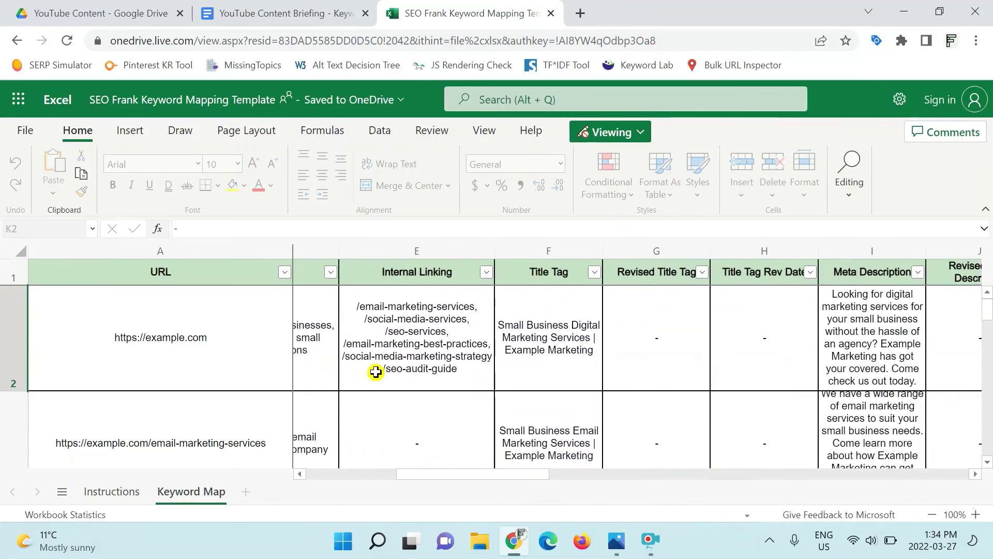
scroll(376, 372, left, 10)
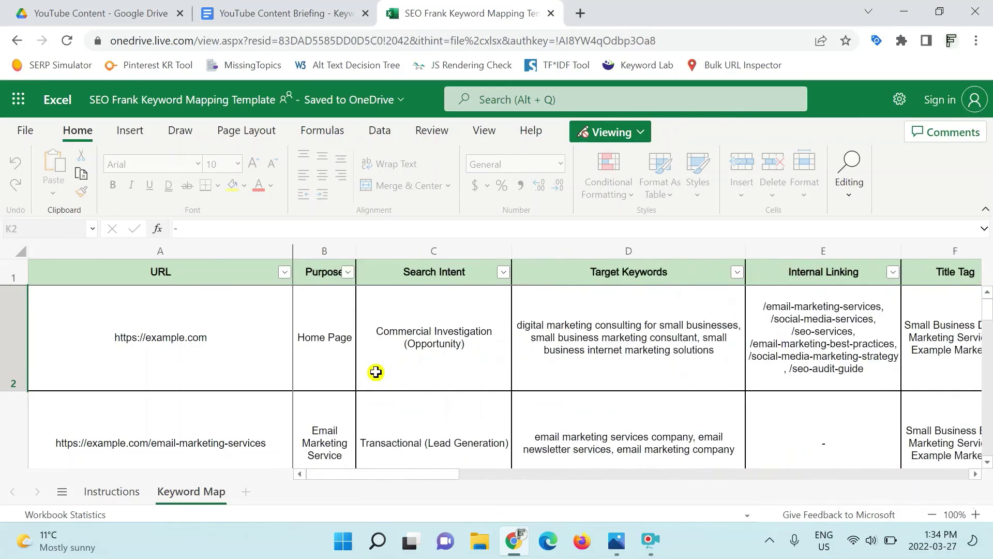